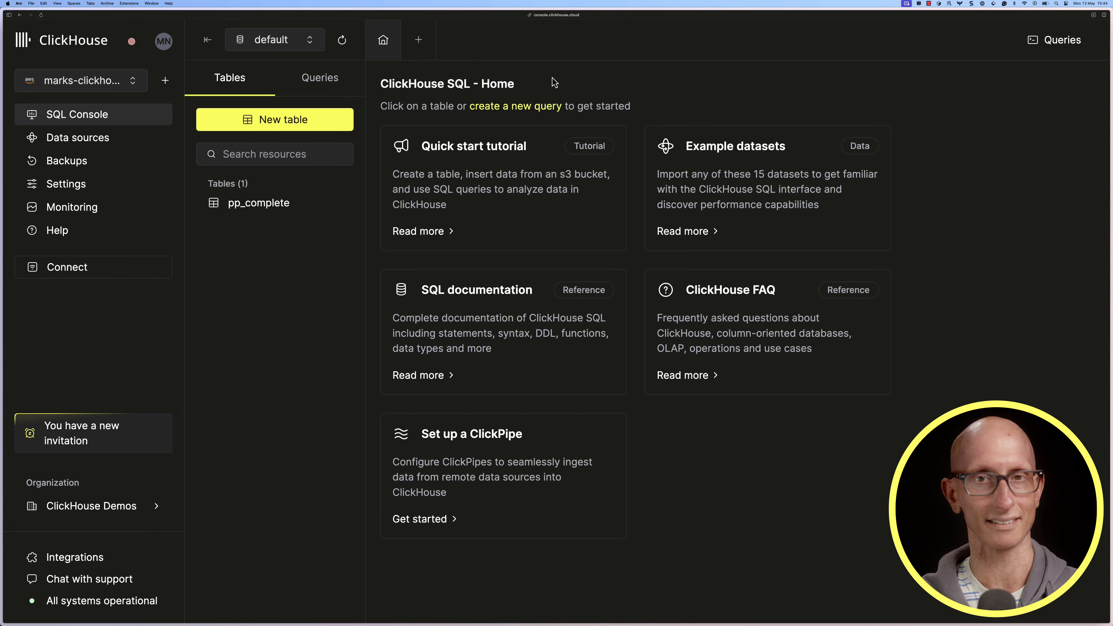
Open the pp_complete table and look through its columns
{"action": "left_click", "coordinate": [258, 210]}
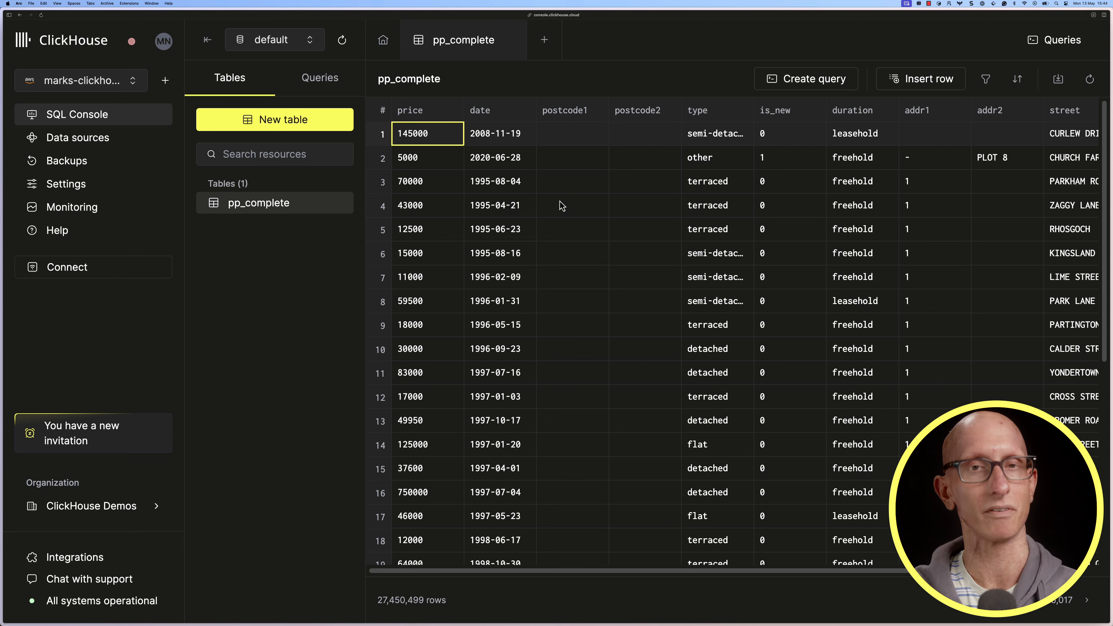
{"action": "scroll", "coordinate": [562, 205], "scroll_direction": "right", "scroll_amount": 10}
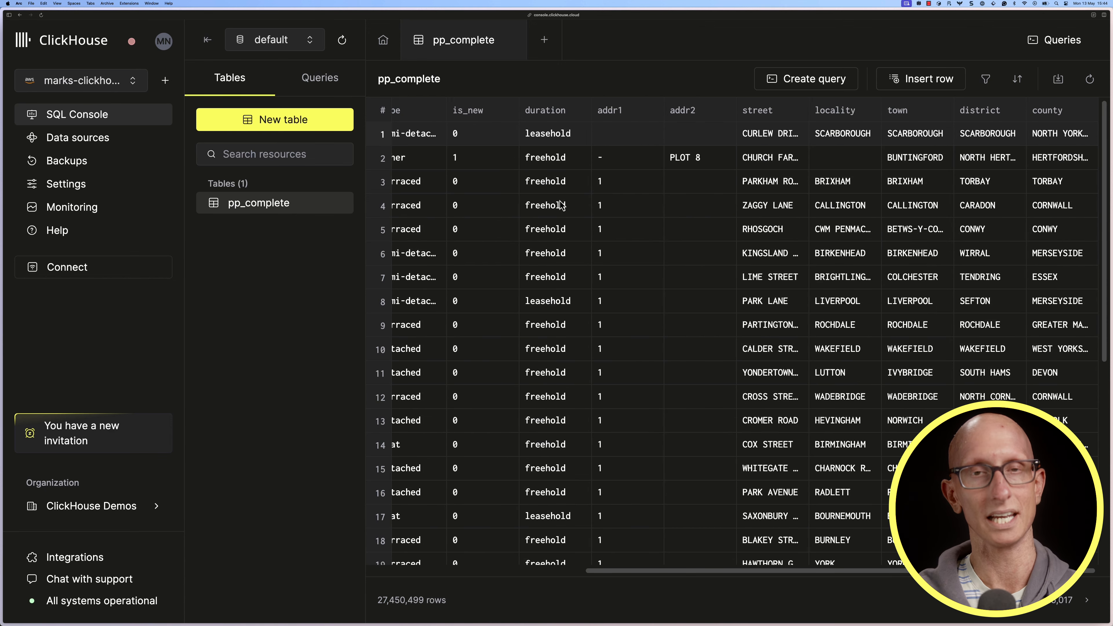
Start a new query selecting min(price) AS minPrice, max(price) AS maxPrice and avg(price) AS averagePrice
{"action": "left_click", "coordinate": [544, 39]}
{"action": "type", "text": "SELECT min(price) AS minPrice,"}
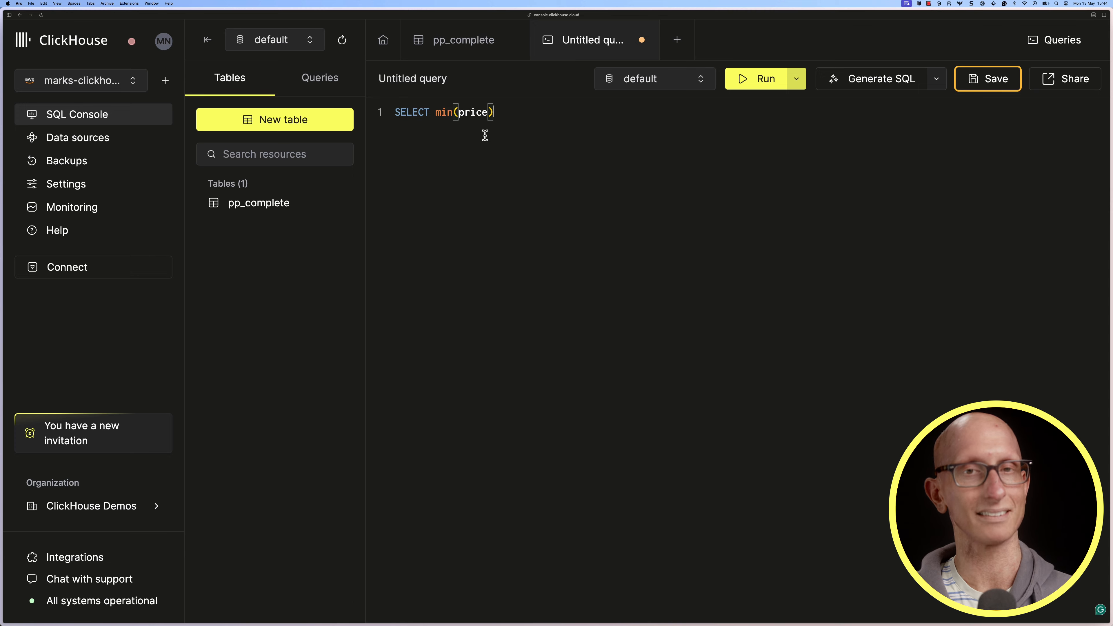
{"action": "key", "text": "Return"}
{"action": "type", "text": "max(price) AS maxPrice,"}
{"action": "key", "text": "Return"}
{"action": "type", "text": "avg(price) AS averagePrice,"}
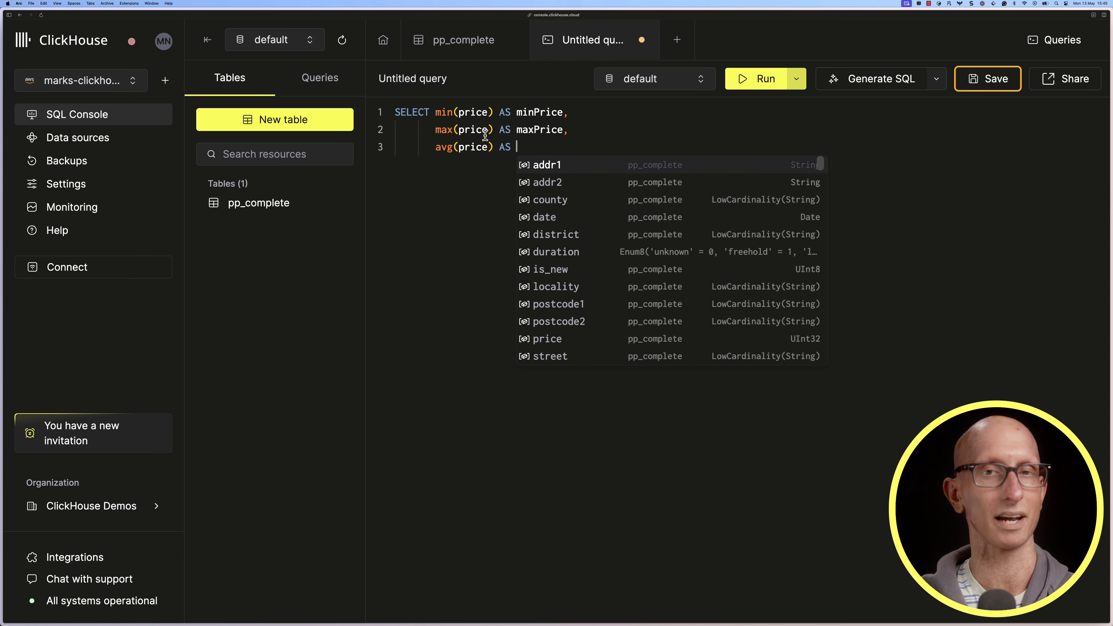
Add quantiles(0.5, 0.75, 0.9, 0.99, 0.999)(price) AS quantiles as the last selected column
{"action": "key", "text": "Return"}
{"action": "type", "text": "quantiles(0.5, 0.75, 0.9, 0.99, 0.999"}
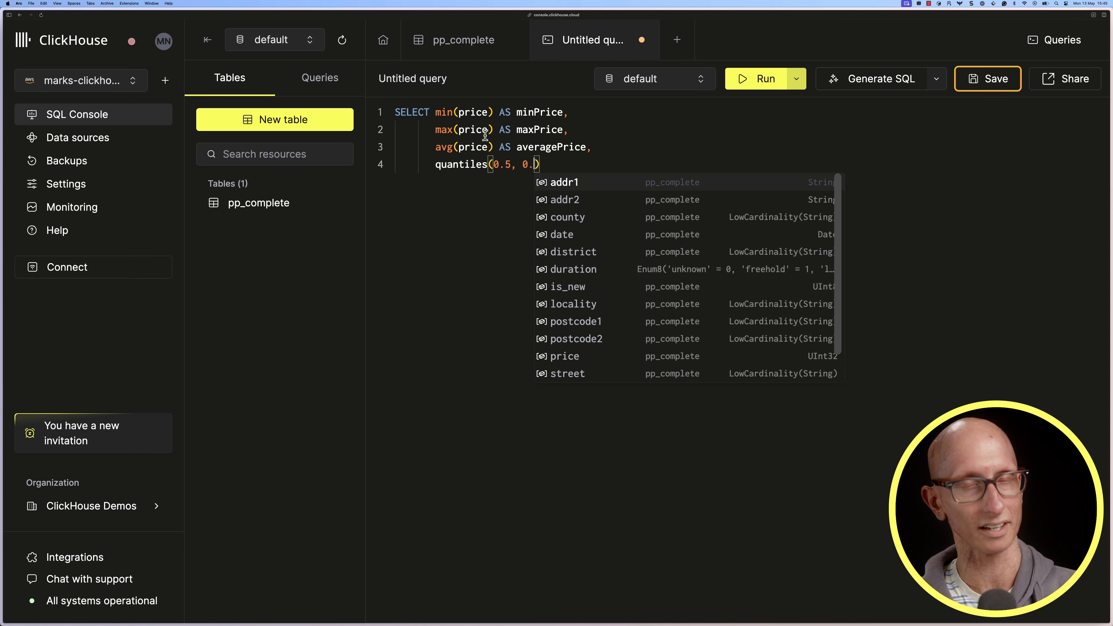
{"action": "type", "text": ")(price) AS quantiles"}
{"action": "key", "text": "Return"}
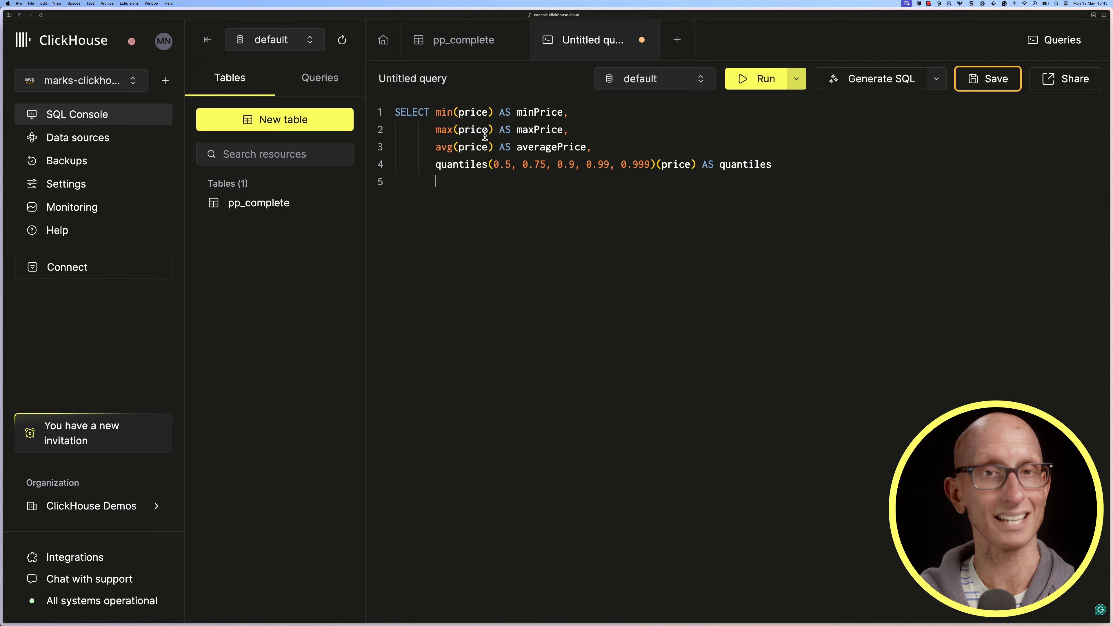
Complete the query with FROM pp_complete and the filter WHERE postcode1 = {postcode: String}
{"action": "type", "text": "FROM pp_complete"}
{"action": "key", "text": "Return"}
{"action": "type", "text": "WHERE postcode1 = {postcode: String}"}
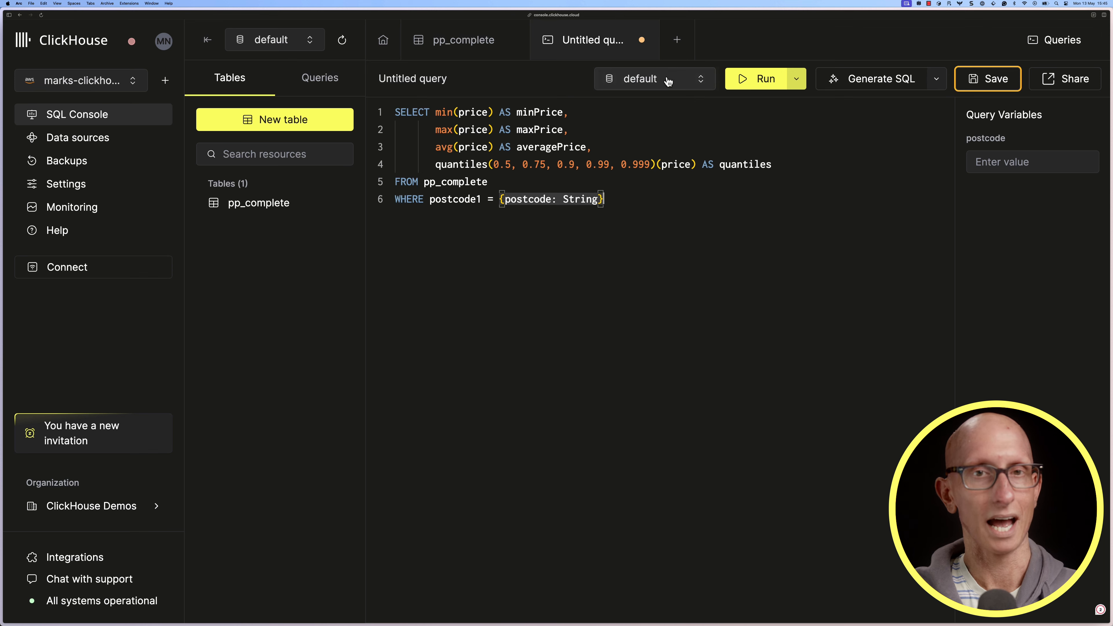
Run the query with the postcode variable set to SM2 and inspect the resulting quantiles cell
{"action": "left_click", "coordinate": [1006, 161]}
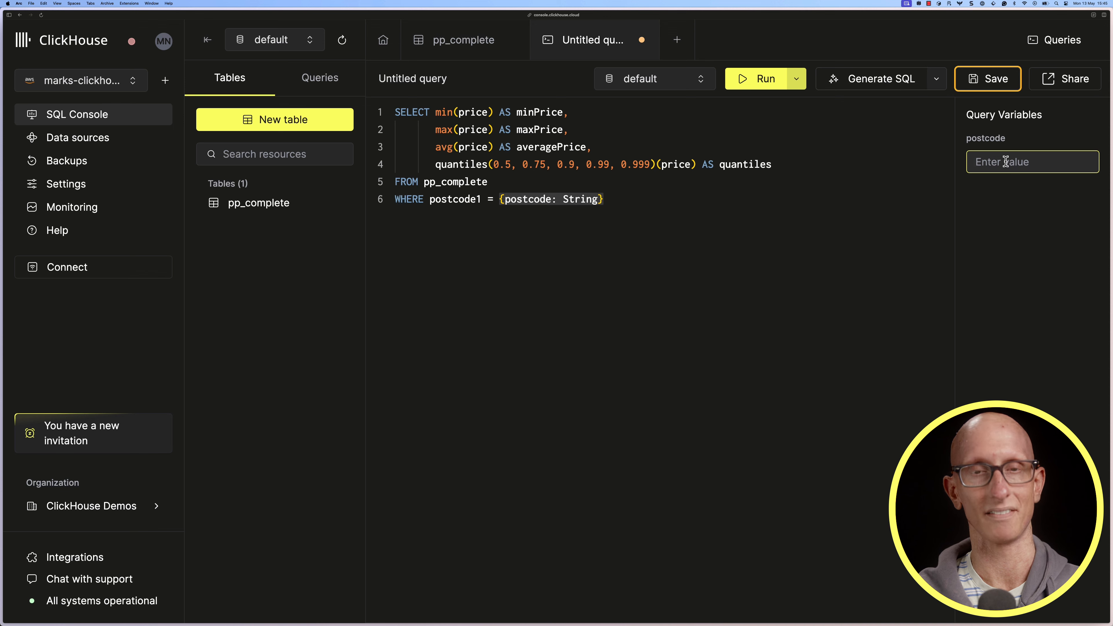
{"action": "type", "text": "SM2"}
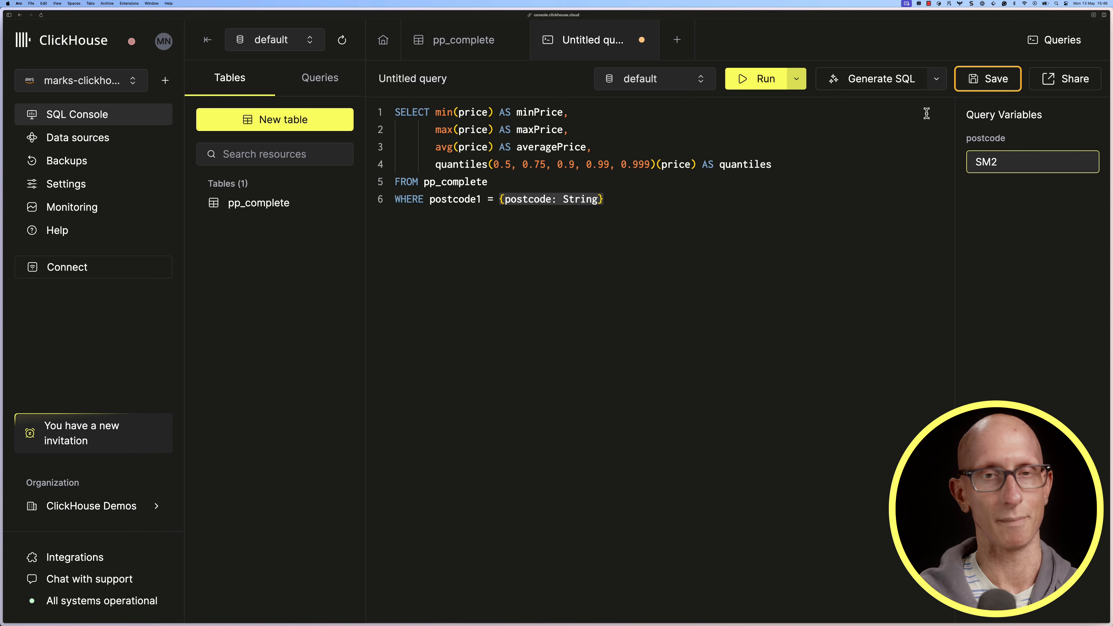
{"action": "left_click", "coordinate": [764, 79]}
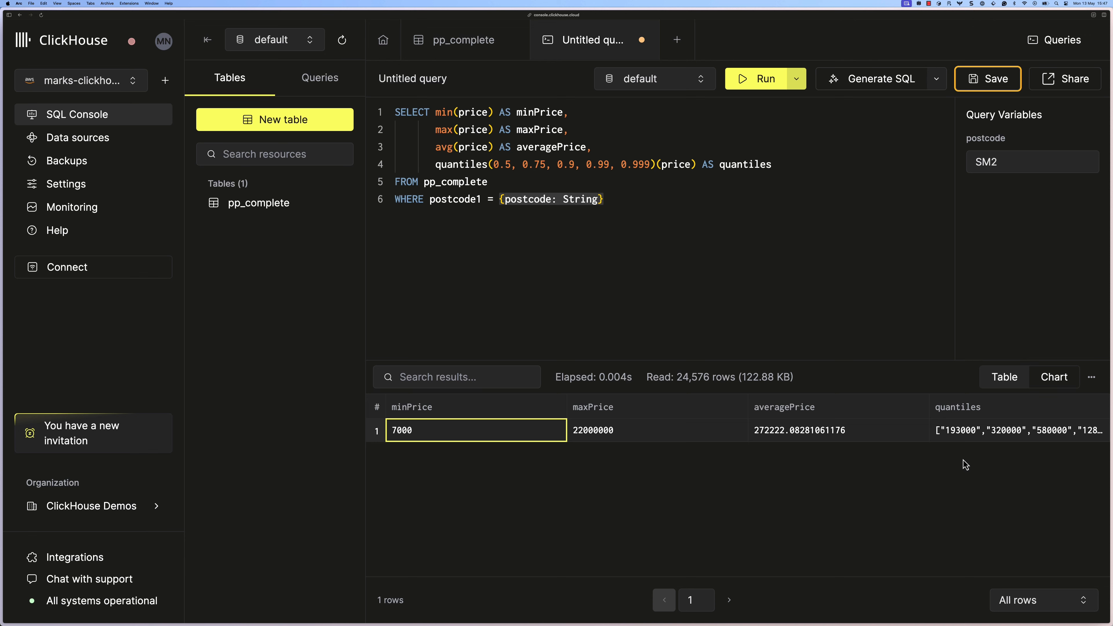
{"action": "left_click", "coordinate": [1000, 432]}
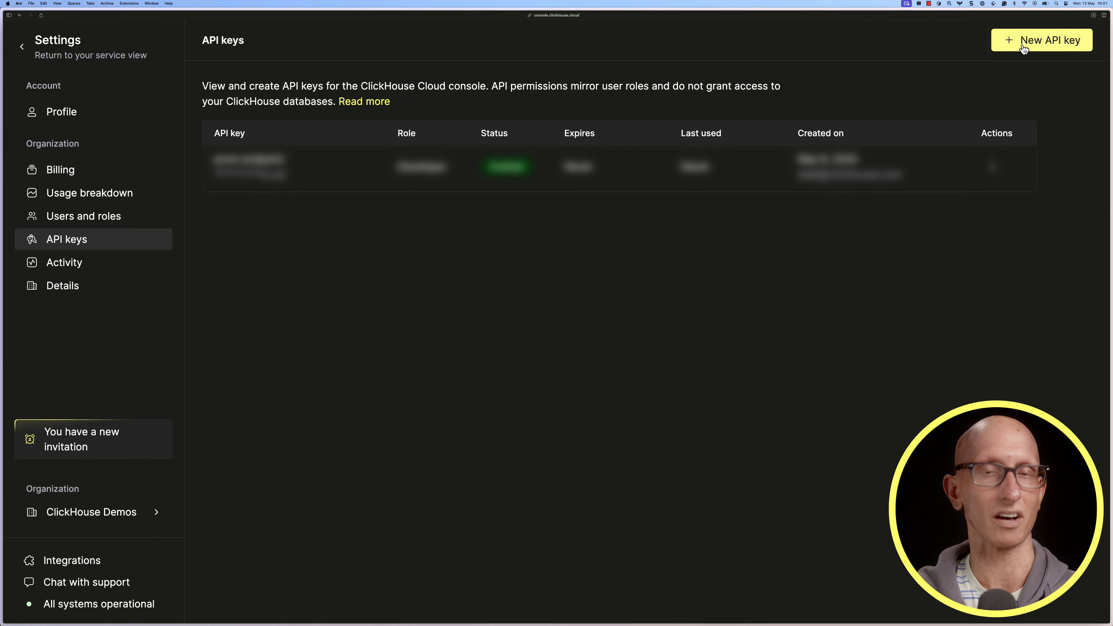
Generate a Developer API key named with the owner's first name, expiring in 2 weeks, and download its credentials
{"action": "left_click", "coordinate": [1004, 39]}
{"action": "left_click", "coordinate": [396, 297]}
{"action": "type", "text": "mark"}
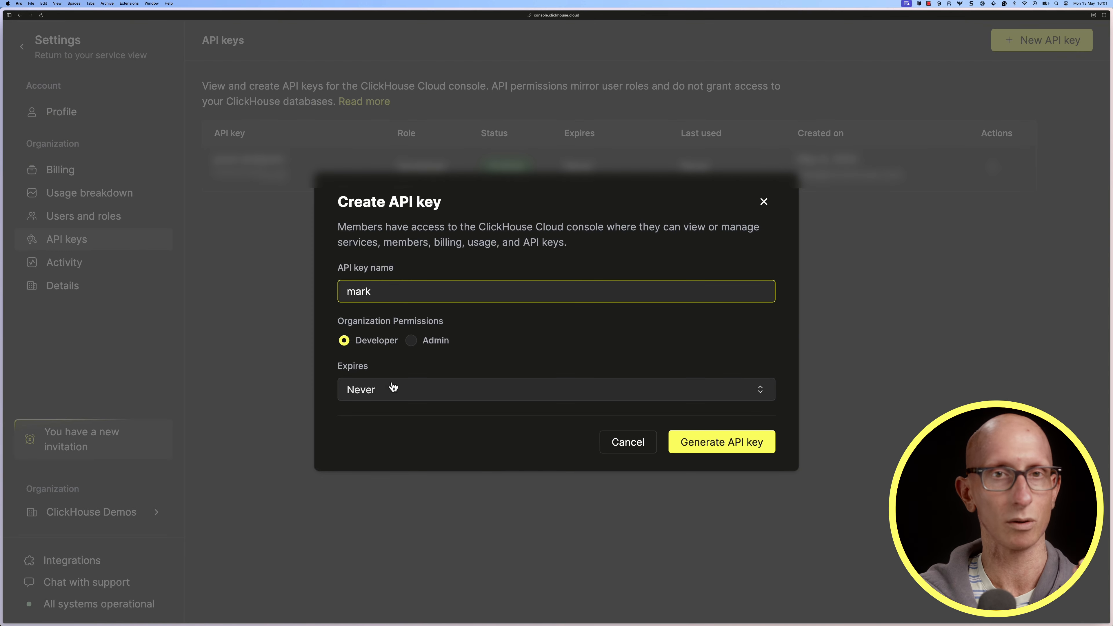
{"action": "left_click", "coordinate": [529, 391]}
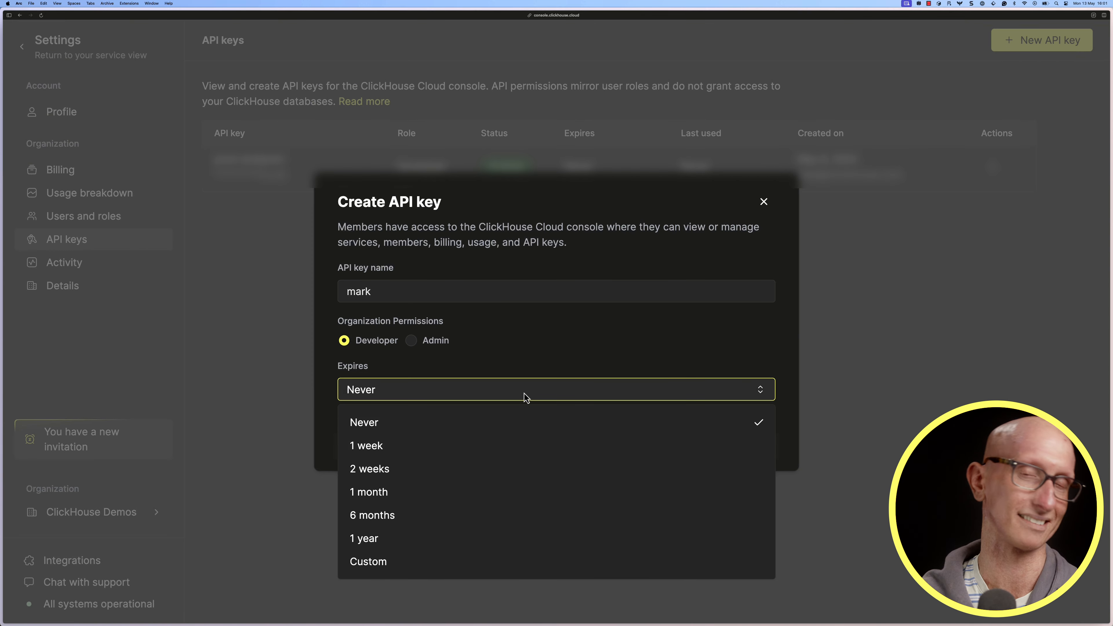
{"action": "left_click", "coordinate": [438, 467]}
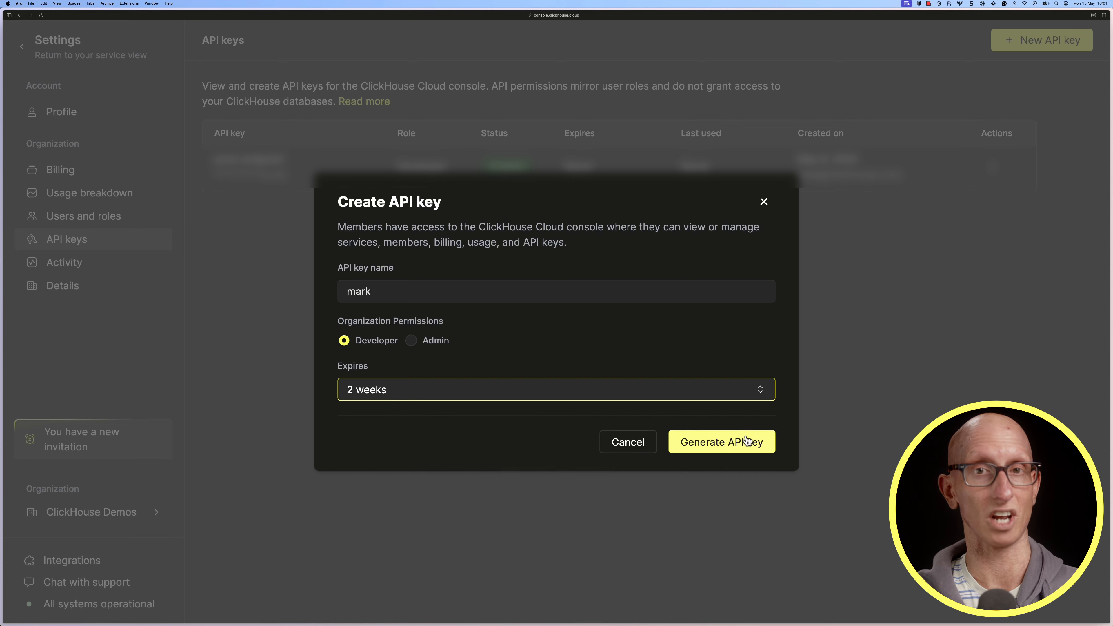
{"action": "left_click", "coordinate": [754, 450]}
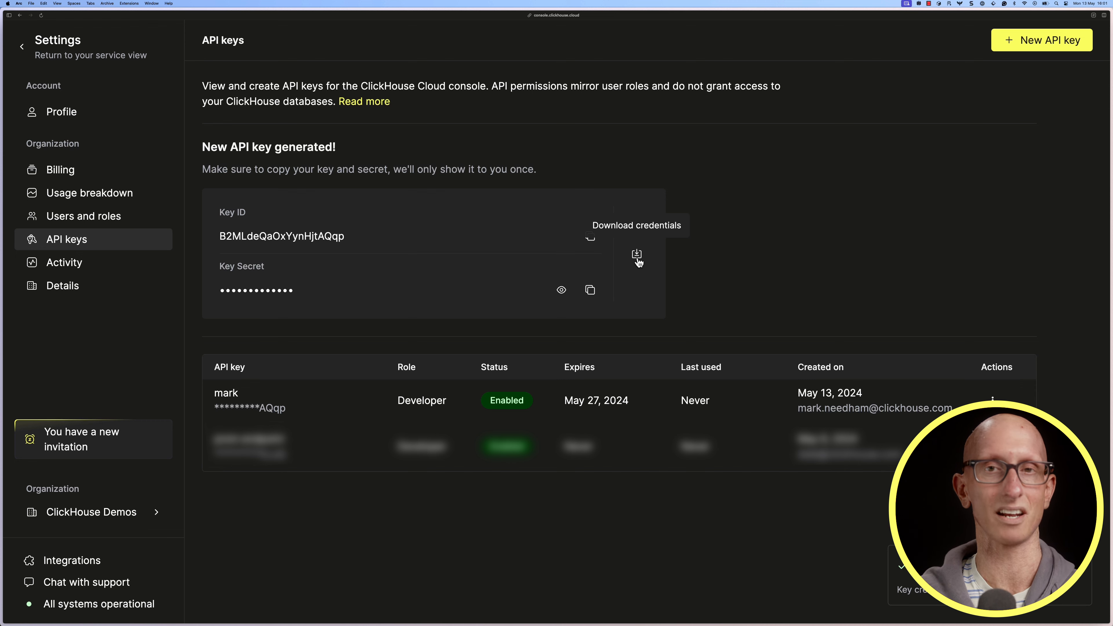
{"action": "left_click", "coordinate": [637, 255]}
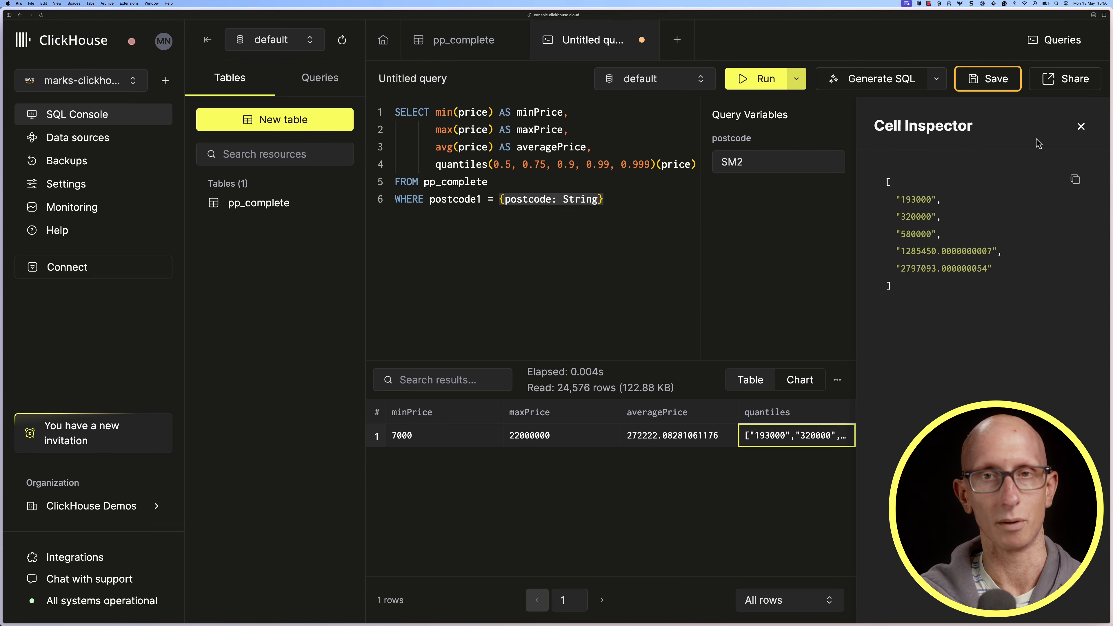
Close the cell inspector and start sharing the query, saving it as "Prices for a given postcode"
{"action": "left_click", "coordinate": [1079, 127]}
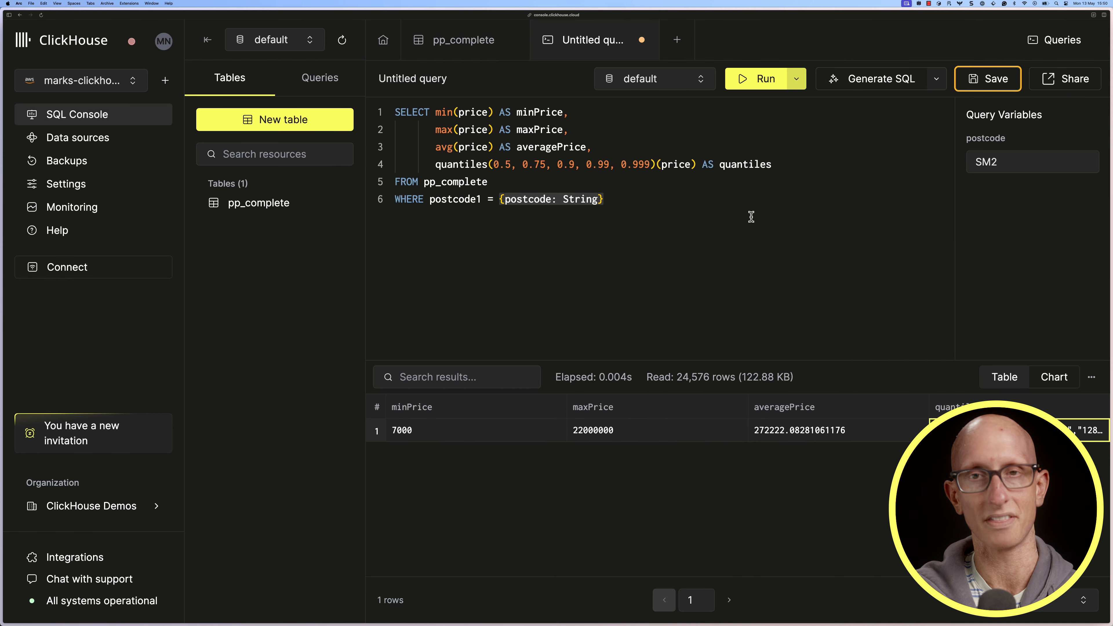
{"action": "left_click", "coordinate": [1062, 86]}
{"action": "type", "text": "P"}
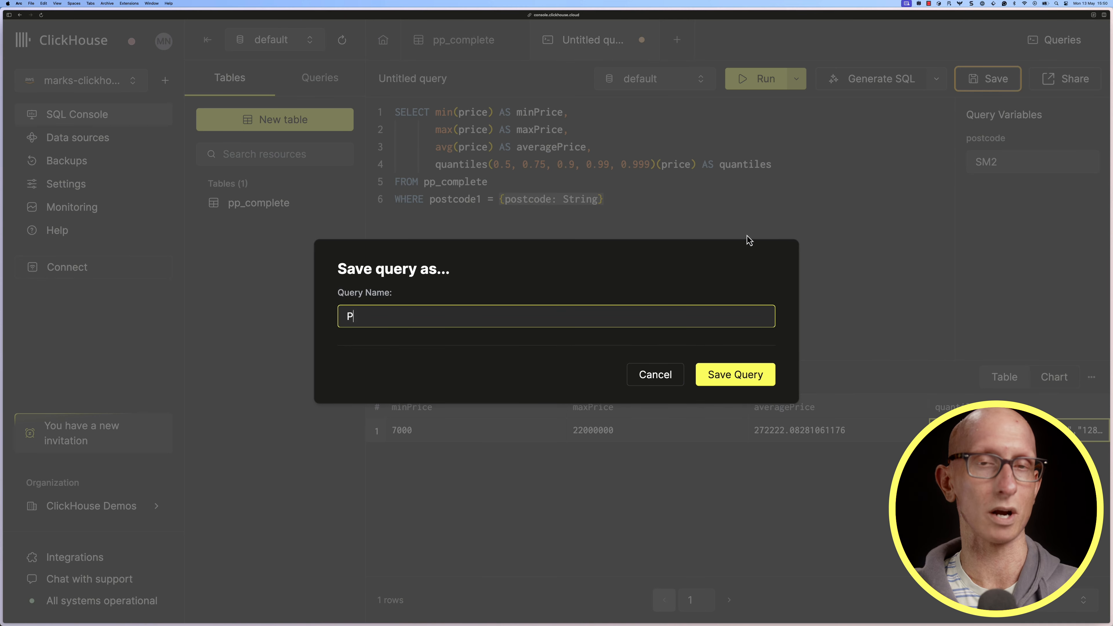
{"action": "type", "text": "rices for a gi"}
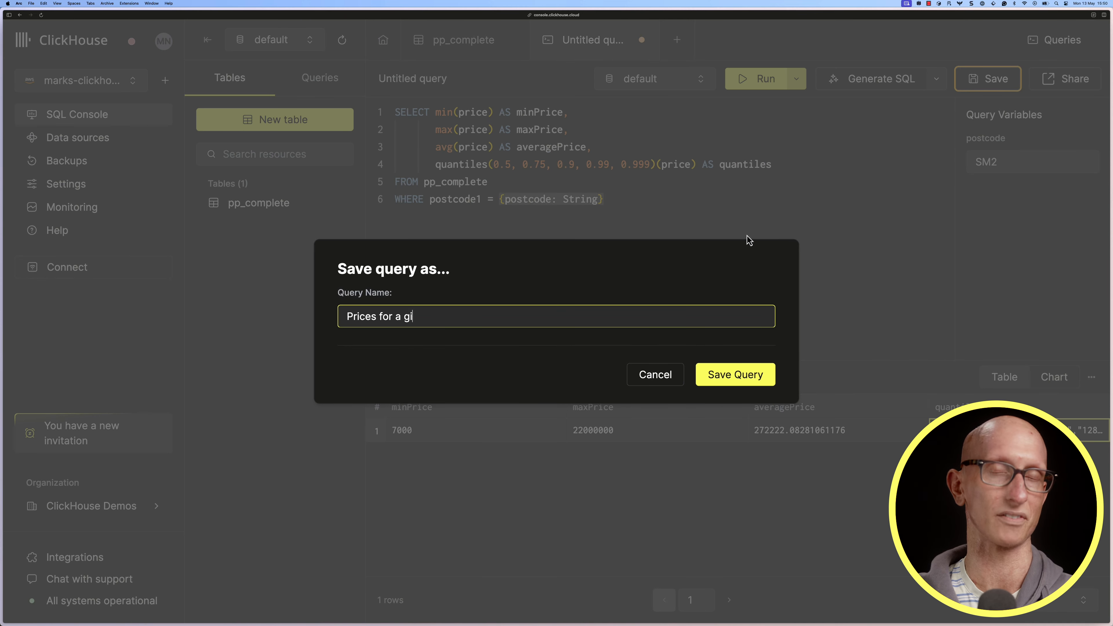
{"action": "type", "text": "ven postcode"}
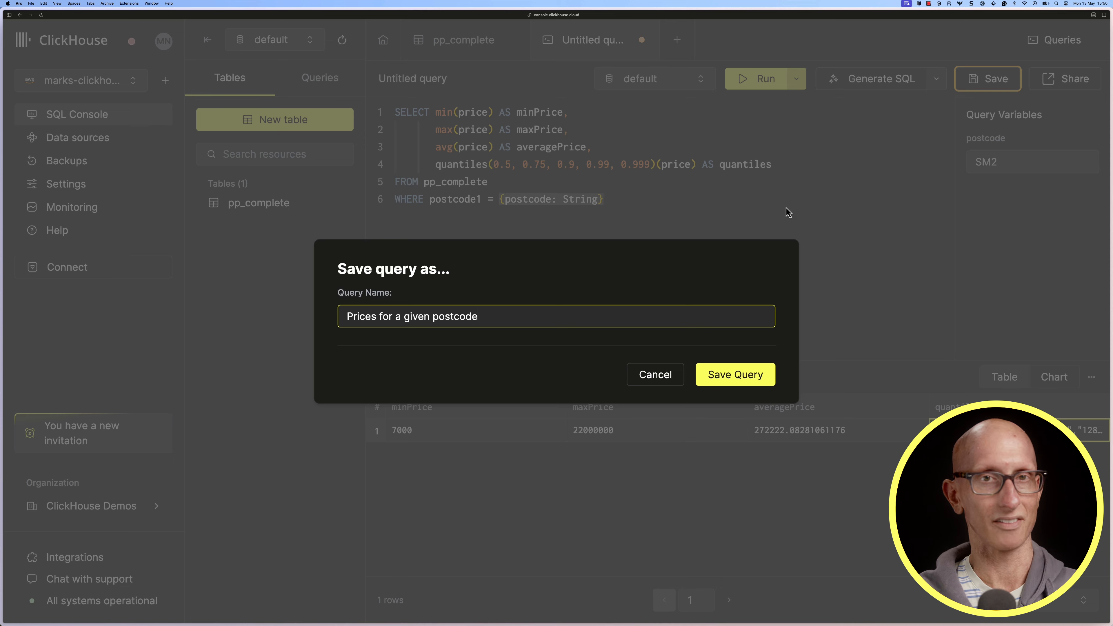
{"action": "left_click", "coordinate": [762, 374]}
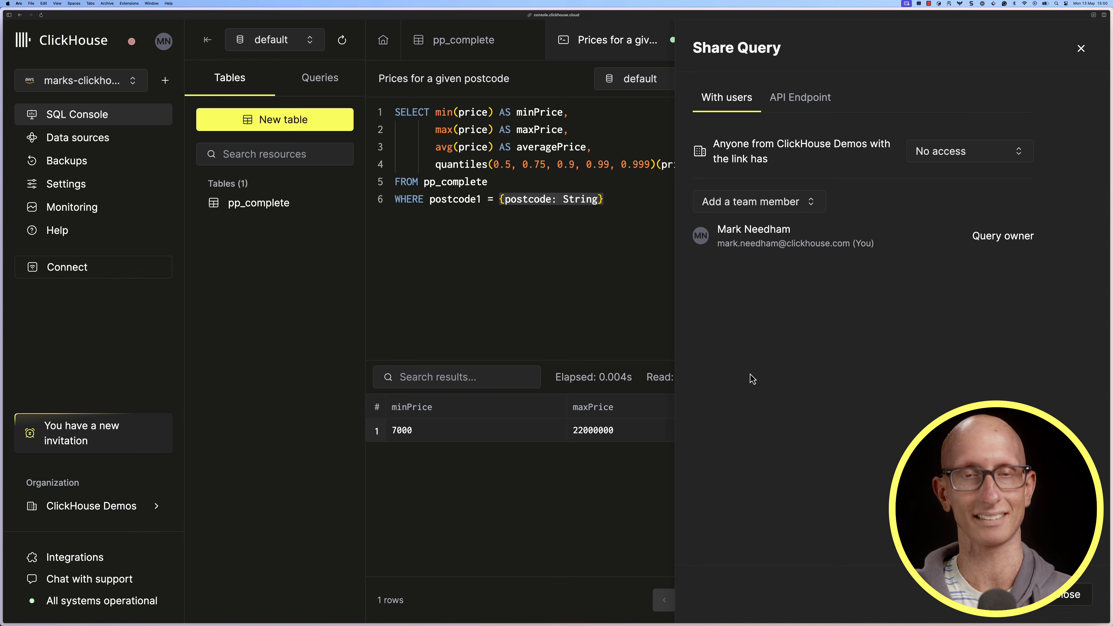
Share the query as an API endpoint using the newly created API key and copy its curl command
{"action": "left_click", "coordinate": [784, 100]}
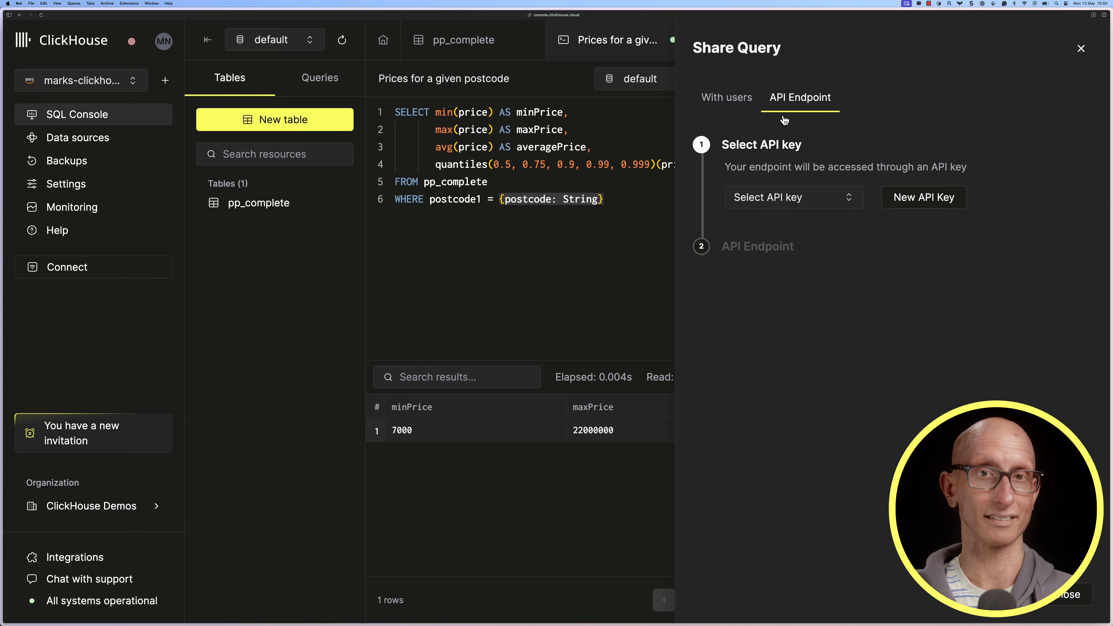
{"action": "left_click", "coordinate": [790, 198]}
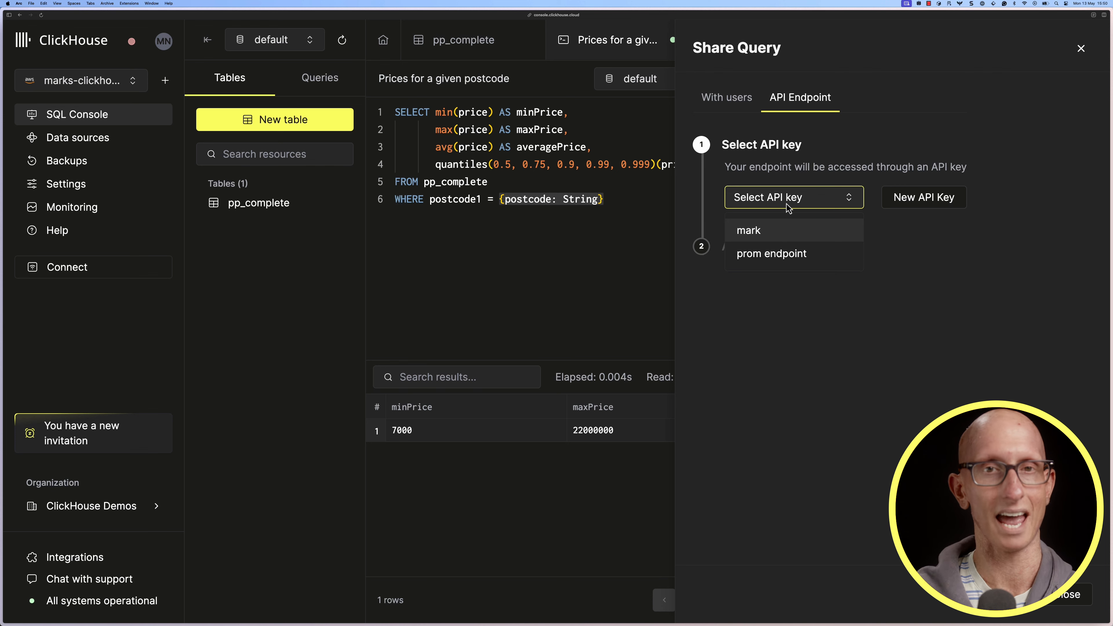
{"action": "left_click", "coordinate": [756, 231]}
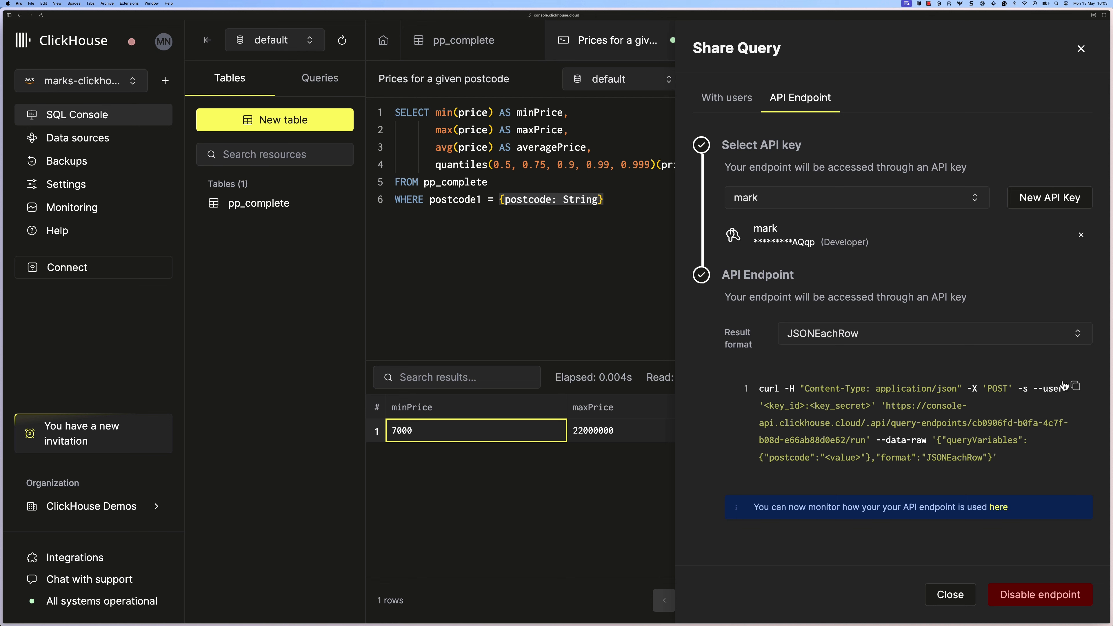
{"action": "left_click", "coordinate": [1077, 388]}
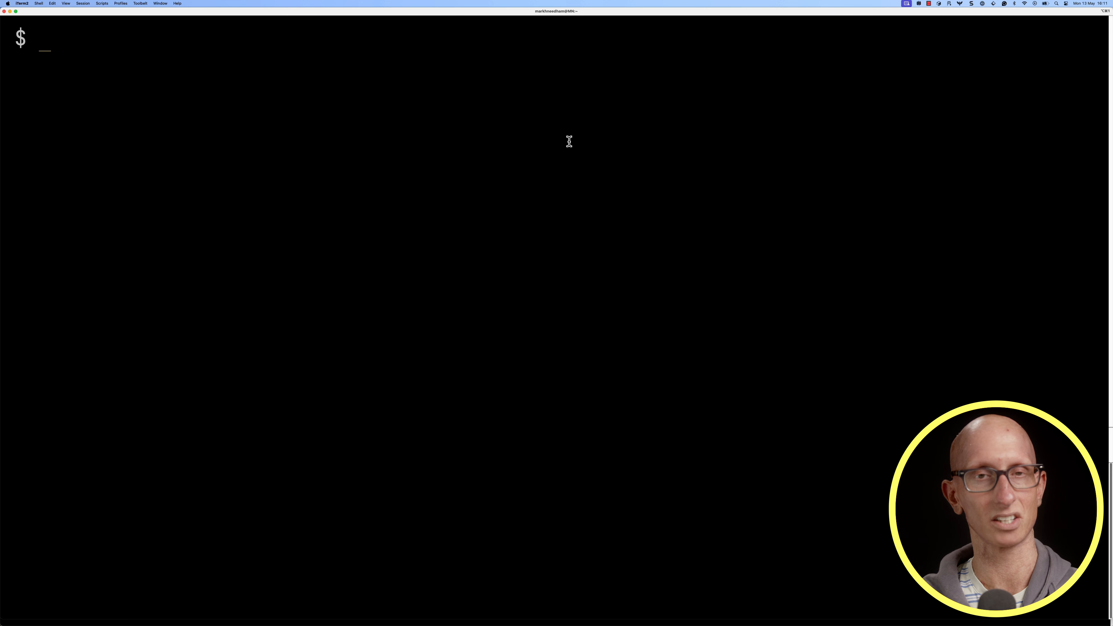
Switch to the terminal, paste the curl command and enclose the --user credentials in double quotes
{"action": "key", "text": "super+v"}
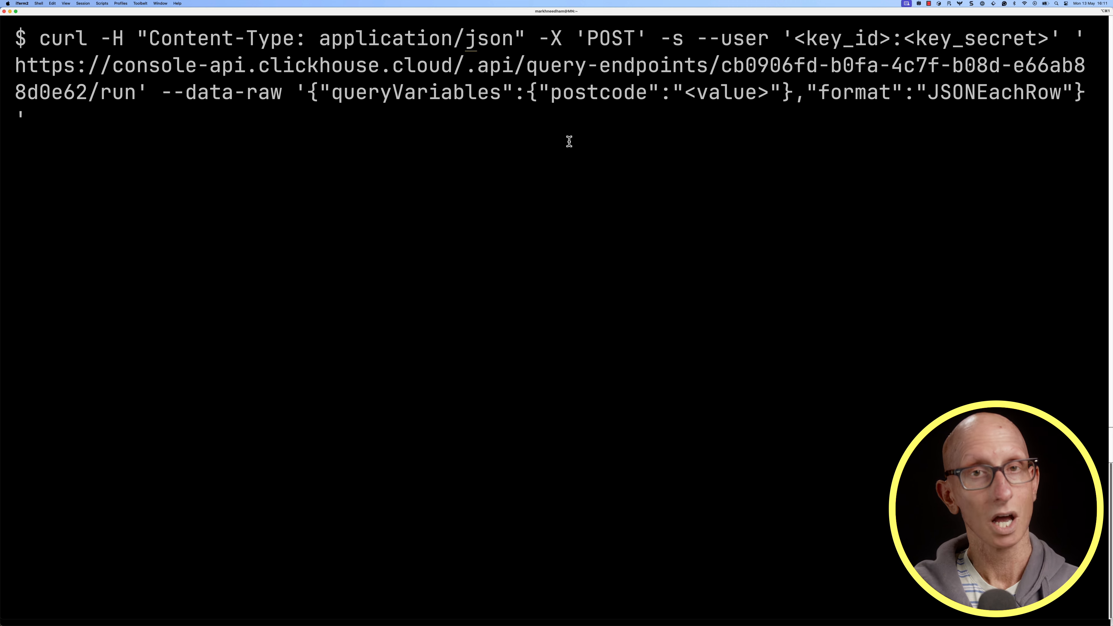
{"action": "key", "text": "BackSpace"}
{"action": "type", "text": "\""}
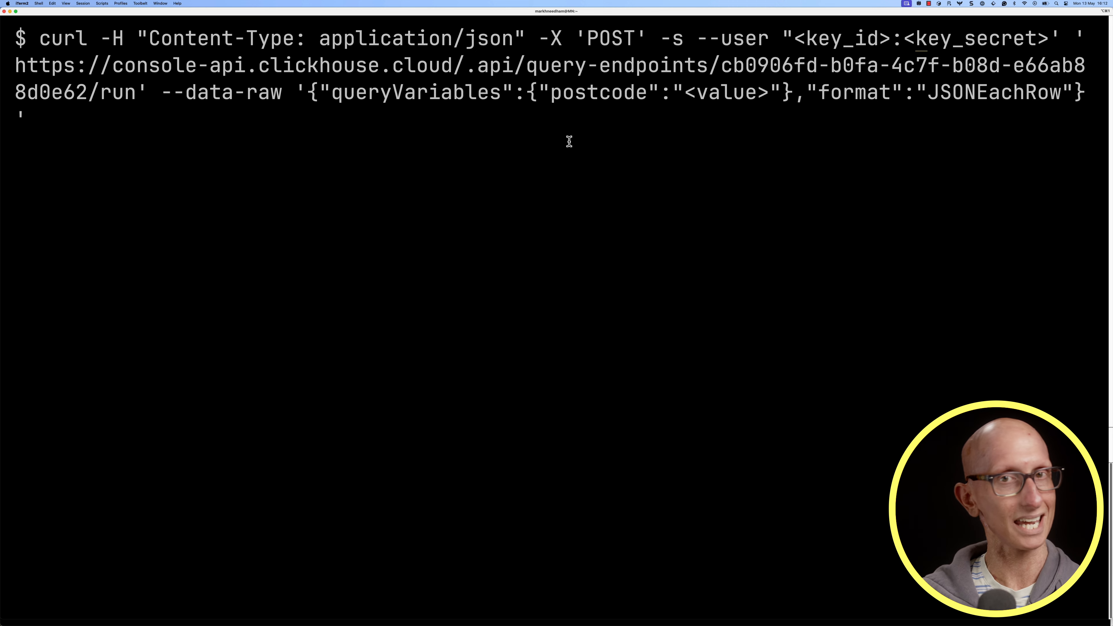
{"action": "key", "text": "BackSpace"}
{"action": "type", "text": "\""}
Replace the key secret and key ID placeholders with the variables ${SECRET} and ${KEY}
{"action": "key", "text": "Left"}
{"action": "key", "text": "BackSpace"}
{"action": "key", "text": "BackSpace"}
{"action": "key", "text": "BackSpace"}
{"action": "key", "text": "BackSpace"}
{"action": "key", "text": "BackSpace"}
{"action": "key", "text": "BackSpace"}
{"action": "key", "text": "BackSpace"}
{"action": "key", "text": "BackSpace"}
{"action": "key", "text": "BackSpace"}
{"action": "key", "text": "BackSpace"}
{"action": "key", "text": "BackSpace"}
{"action": "key", "text": "BackSpace"}
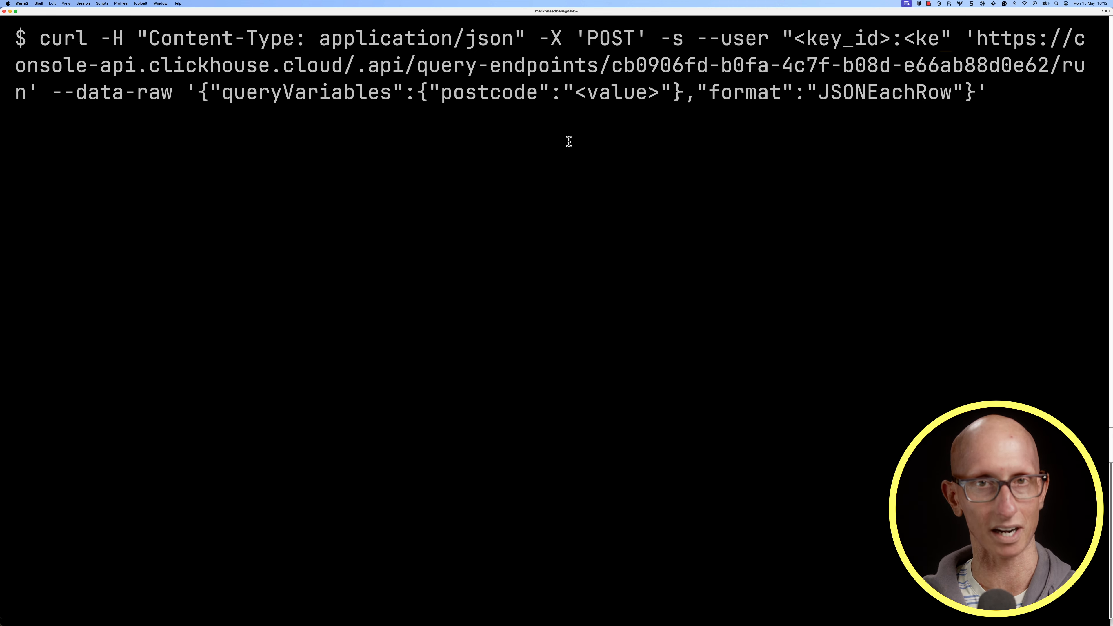
{"action": "type", "text": "${SECRET}"}
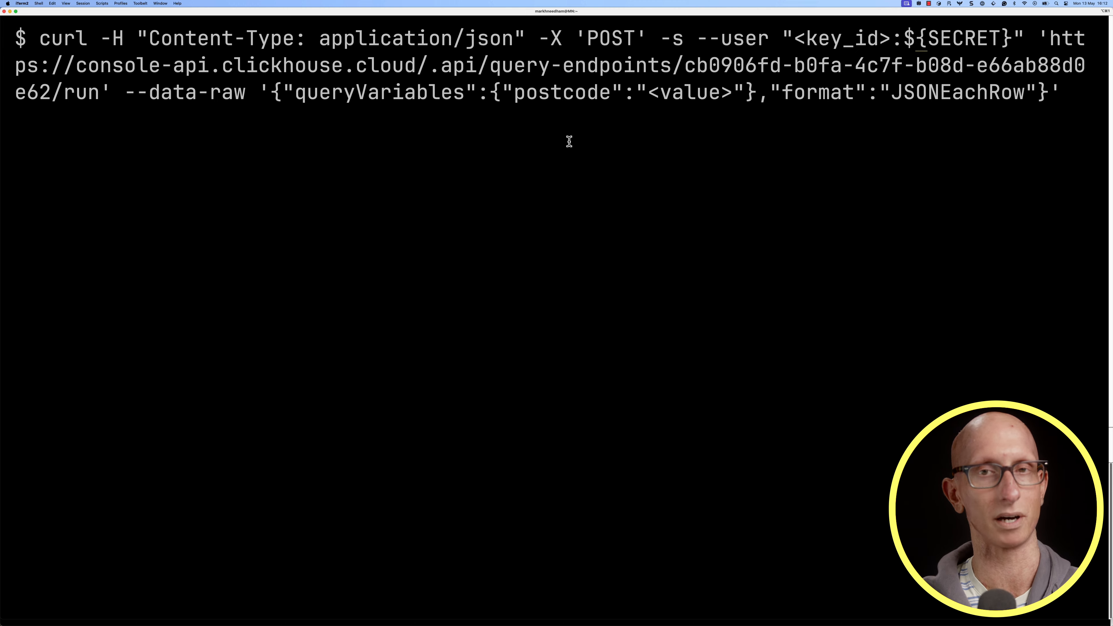
{"action": "key", "text": "Left"}
{"action": "key", "text": "Left"}
{"action": "key", "text": "BackSpace"}
{"action": "key", "text": "BackSpace"}
{"action": "key", "text": "BackSpace"}
{"action": "key", "text": "BackSpace"}
{"action": "key", "text": "BackSpace"}
{"action": "key", "text": "BackSpace"}
{"action": "key", "text": "BackSpace"}
{"action": "key", "text": "BackSpace"}
{"action": "type", "text": "${KEY}"}
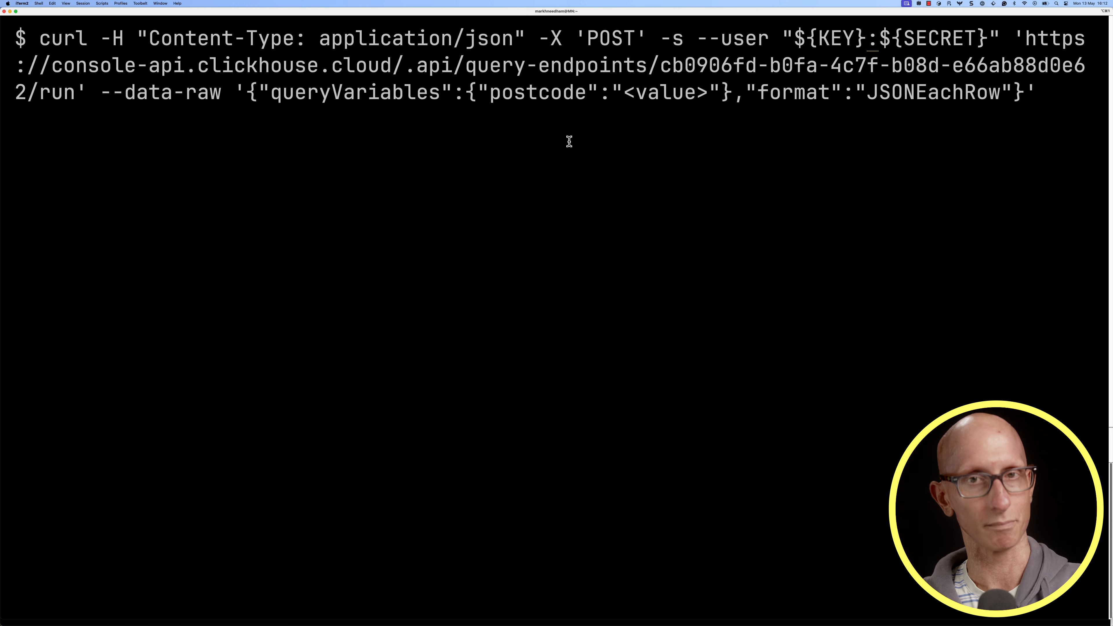
Replace the postcode placeholder in the request data with SM2
{"action": "key", "text": "Left"}
{"action": "key", "text": "Left"}
{"action": "key", "text": "Left"}
{"action": "key", "text": "Left"}
{"action": "key", "text": "BackSpace"}
{"action": "key", "text": "BackSpace"}
{"action": "key", "text": "BackSpace"}
{"action": "key", "text": "BackSpace"}
{"action": "key", "text": "BackSpace"}
{"action": "key", "text": "BackSpace"}
{"action": "key", "text": "BackSpace"}
{"action": "type", "text": "SM2"}
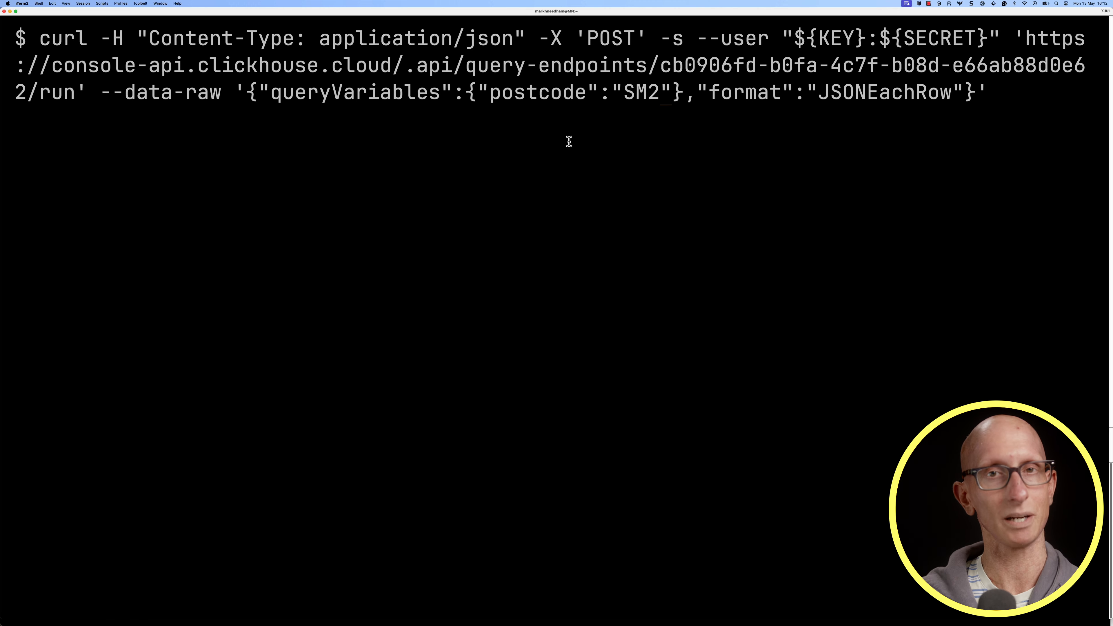
{"action": "type", "text": " | jq -C "}
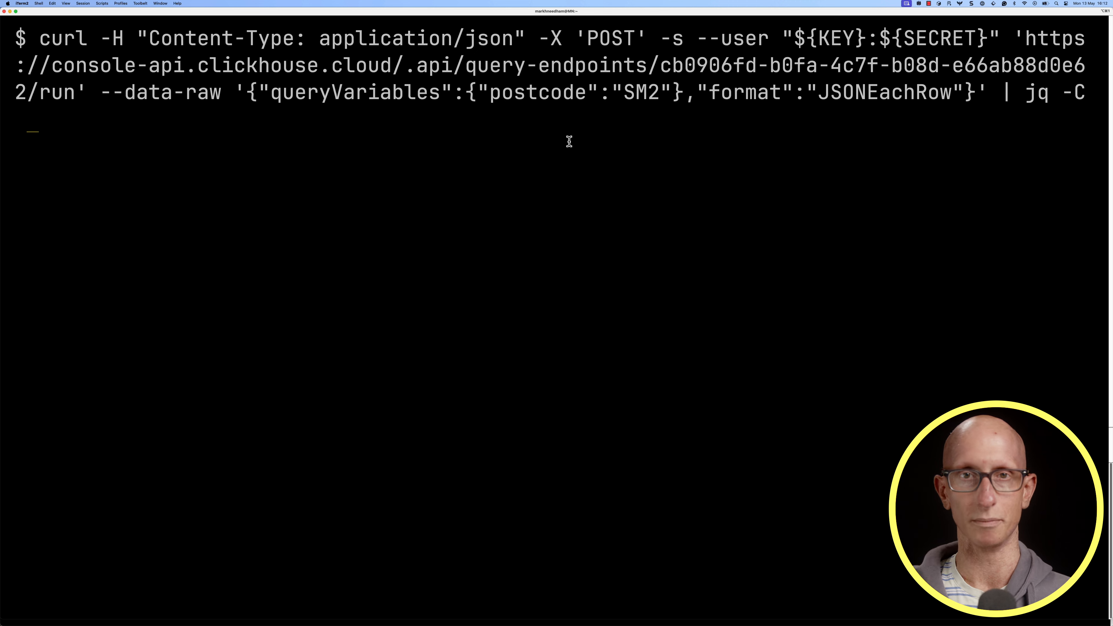
{"action": "type", "text": "| less"}
Pipe the curl request through jq -C and less, run it and look through the JSON response
{"action": "key", "text": "Return"}
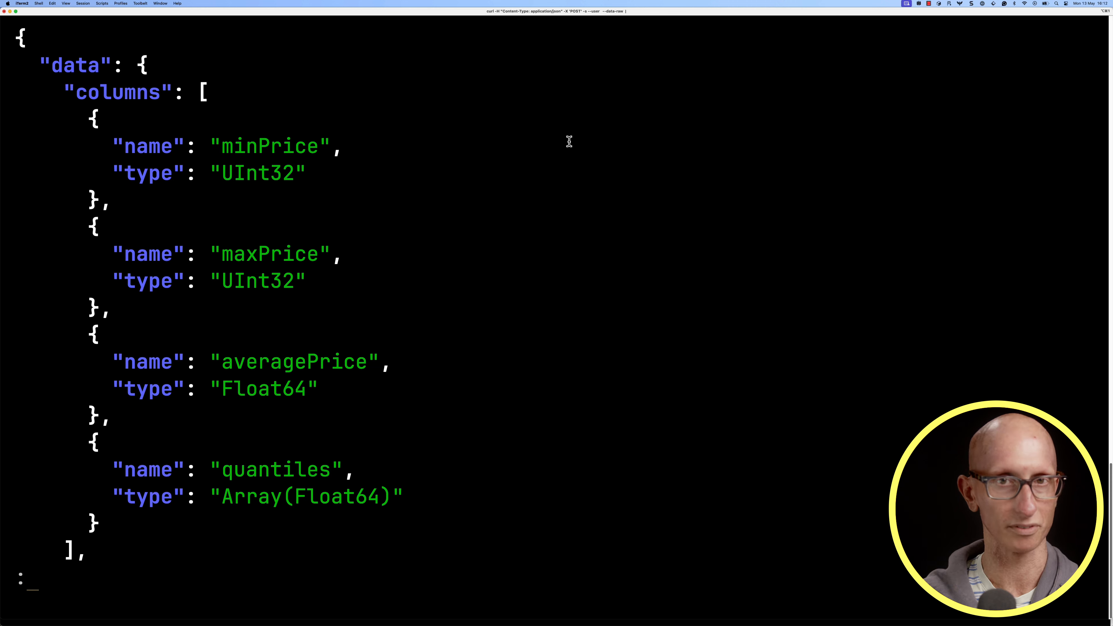
{"action": "scroll", "coordinate": [568, 141], "scroll_direction": "down", "scroll_amount": 4}
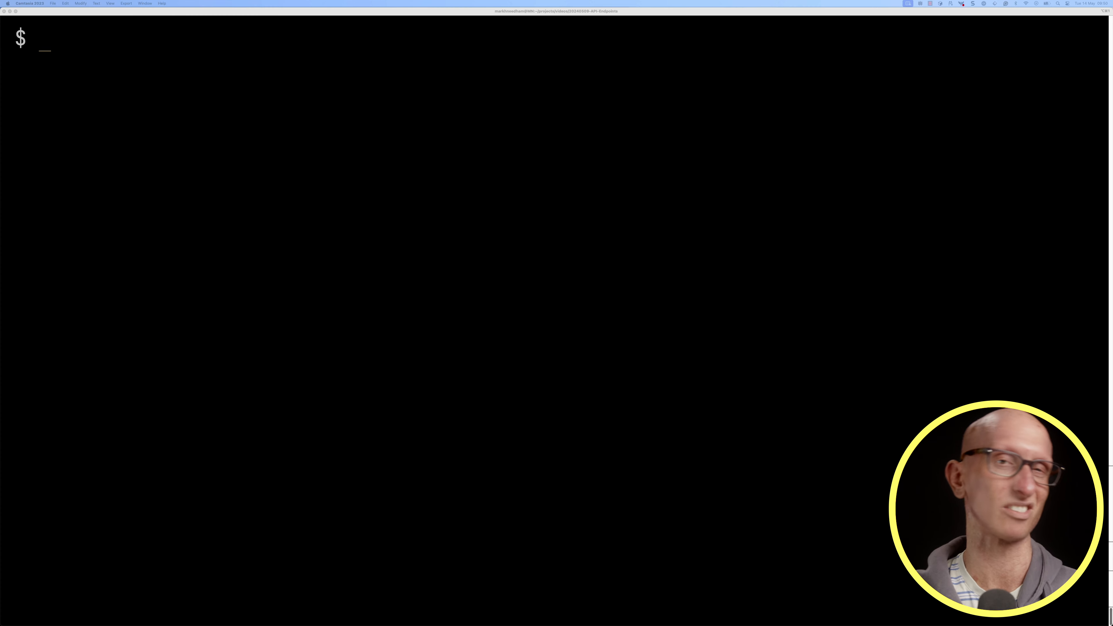
Start an IPython session from the shell
{"action": "type", "text": "ipython"}
{"action": "key", "text": "Return"}
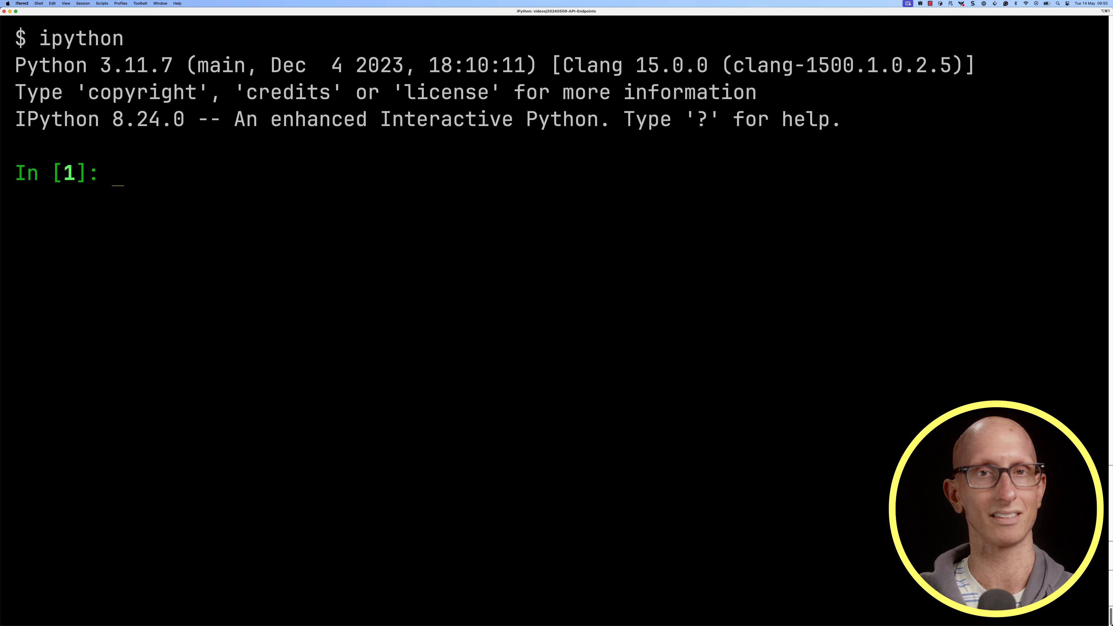
Import os, requests and pandas as pd in a cleared IPython session
{"action": "key", "text": "ctrl+l"}
{"action": "type", "text": "import os^"}
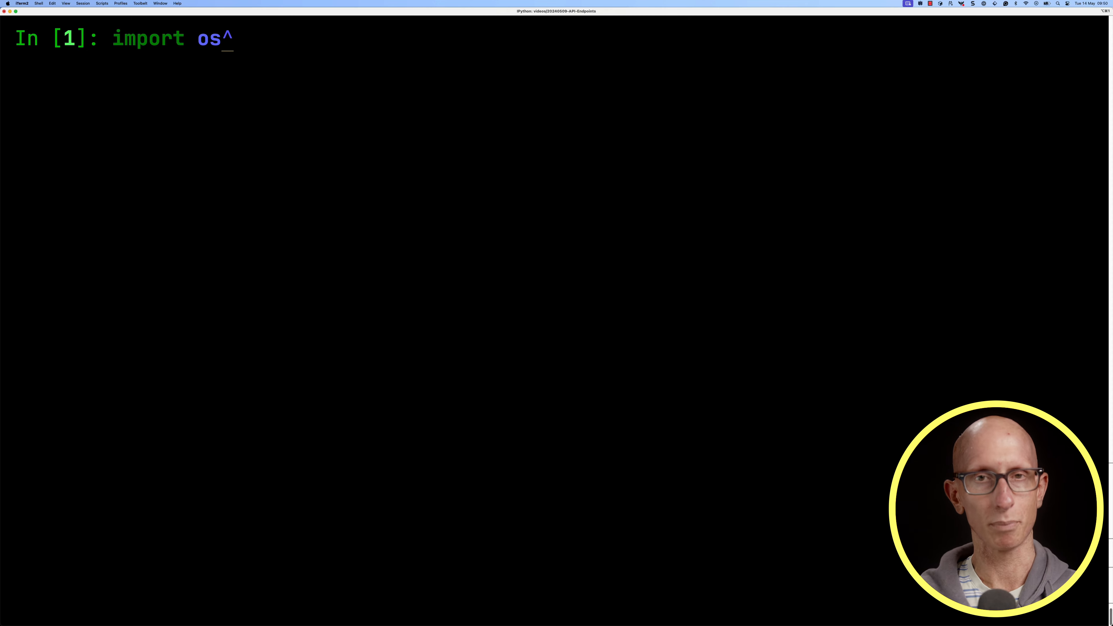
{"action": "type", "text": "import requests"}
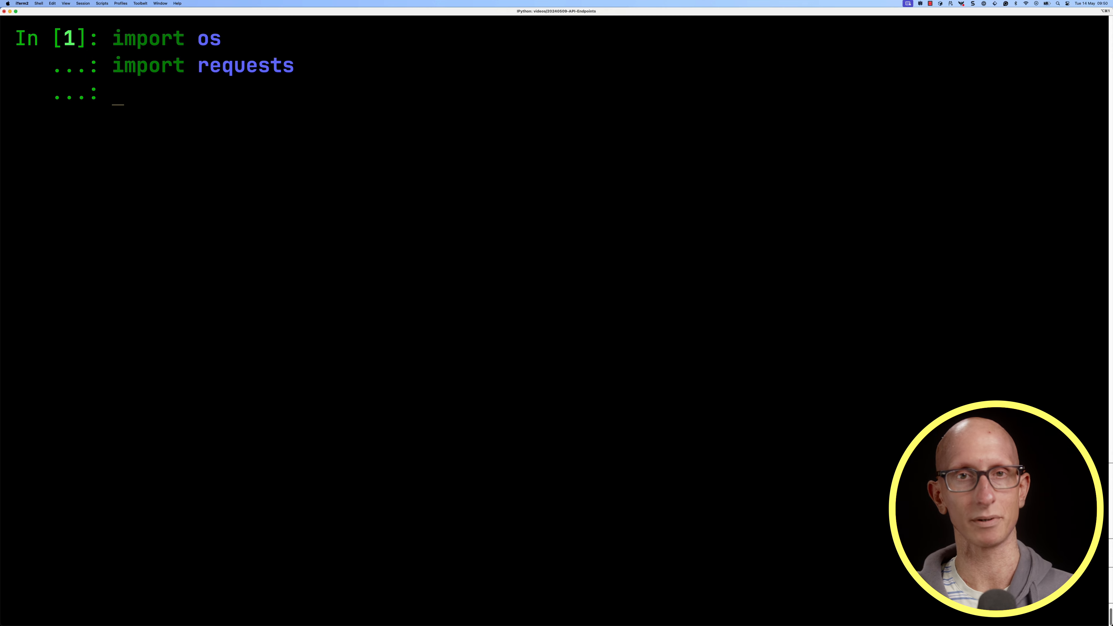
{"action": "type", "text": "import pandas as pd"}
{"action": "key", "text": "Return"}
{"action": "key", "text": "ctrl+l"}
Read key and secret from the environment variables KEY and SECRET and combine them in an auth tuple (key, secret)
{"action": "type", "text": "key = os.en"}
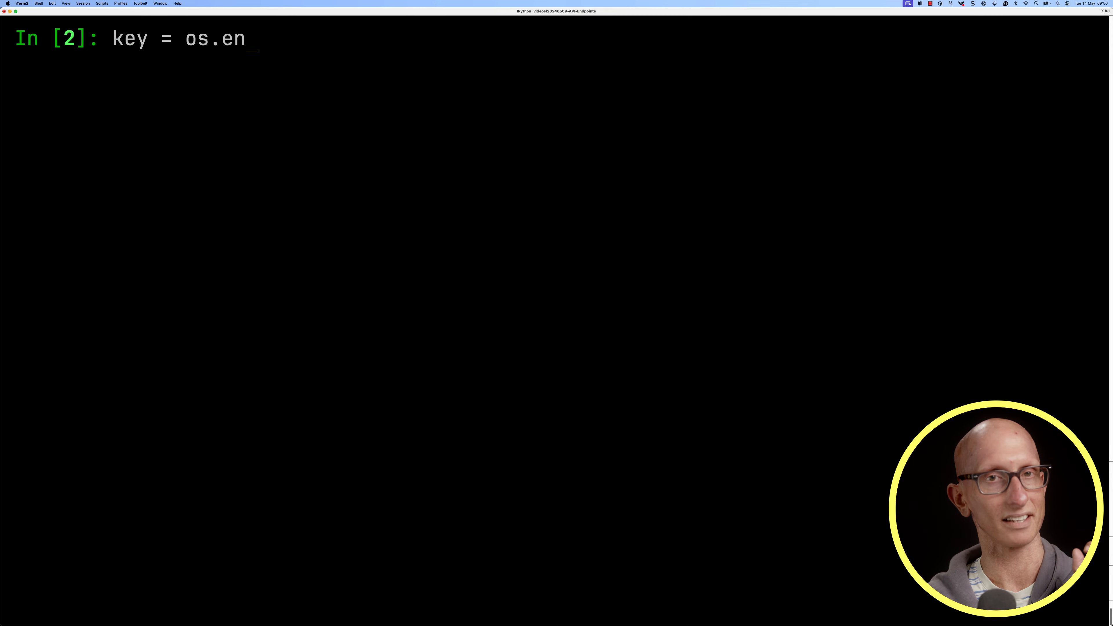
{"action": "type", "text": "viron['KEY']"}
{"action": "key", "text": "Return"}
{"action": "type", "text": "secret = os.environ['SECRET']^"}
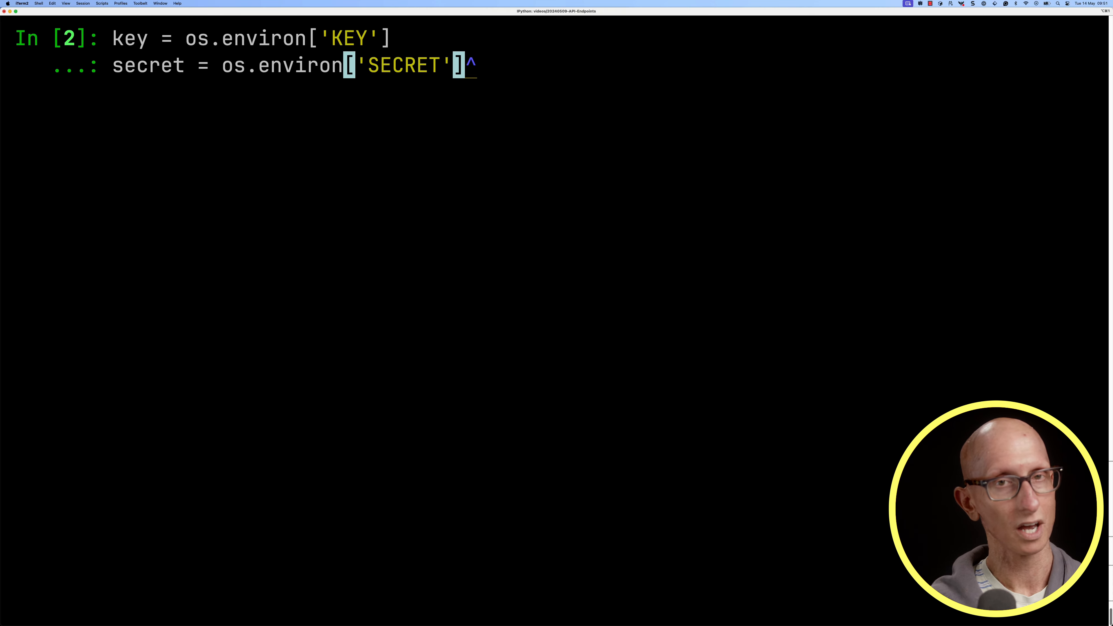
{"action": "key", "text": "Return"}
{"action": "type", "text": "auth = (key, secret)"}
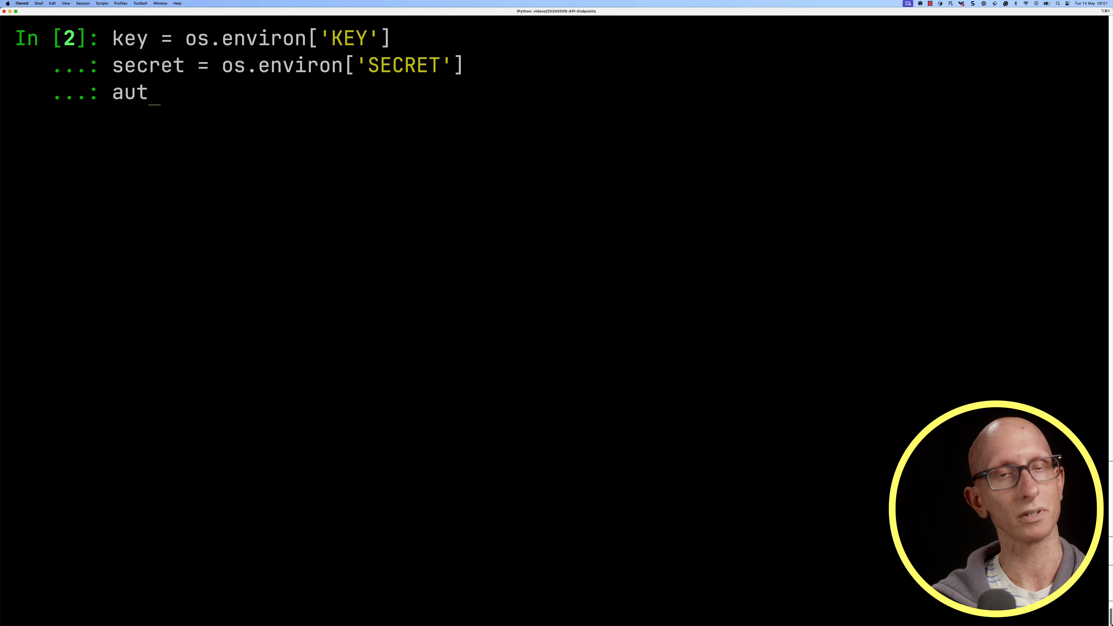
{"action": "key", "text": "Return"}
{"action": "key", "text": "Return"}
Define a payload dictionary with queryVariables set to {'postcode': 'SM2'} and format set to 'JSONEachRow'
{"action": "type", "text": "payload = {"}
{"action": "key", "text": "Return"}
{"action": "type", "text": "'queryVariables': {'postcode': 'SM2'},"}
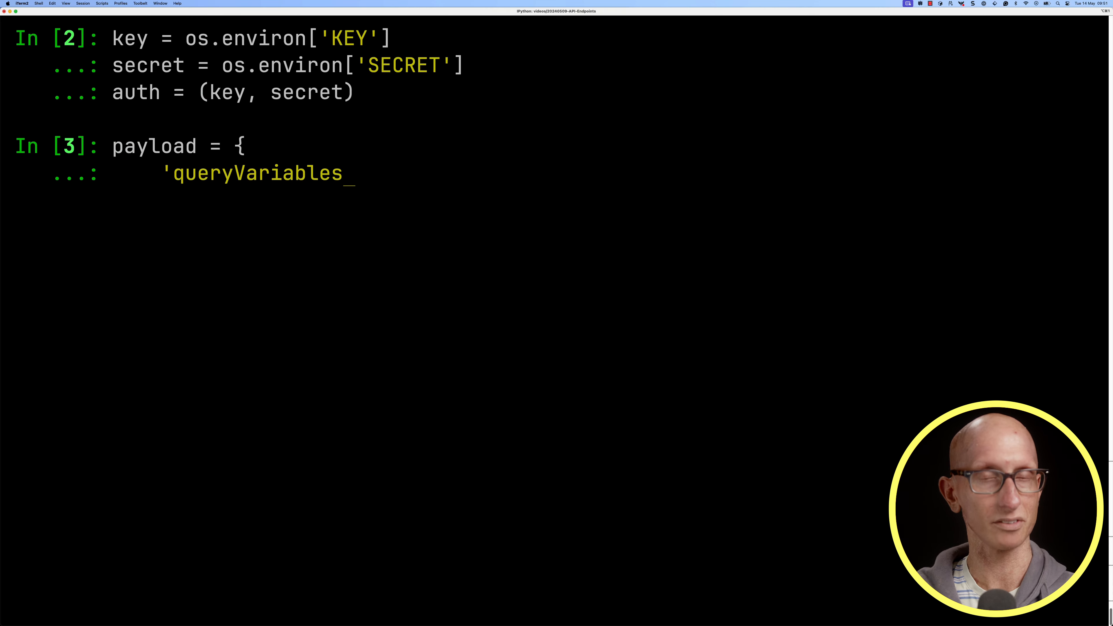
{"action": "key", "text": "Return"}
{"action": "type", "text": "'format': 'JSONEachRow'"}
{"action": "key", "text": "Return"}
{"action": "type", "text": "}"}
{"action": "key", "text": "Return"}
Define a headers dictionary with 'Content-Type' set to 'application/json'
{"action": "type", "text": "headers = {"}
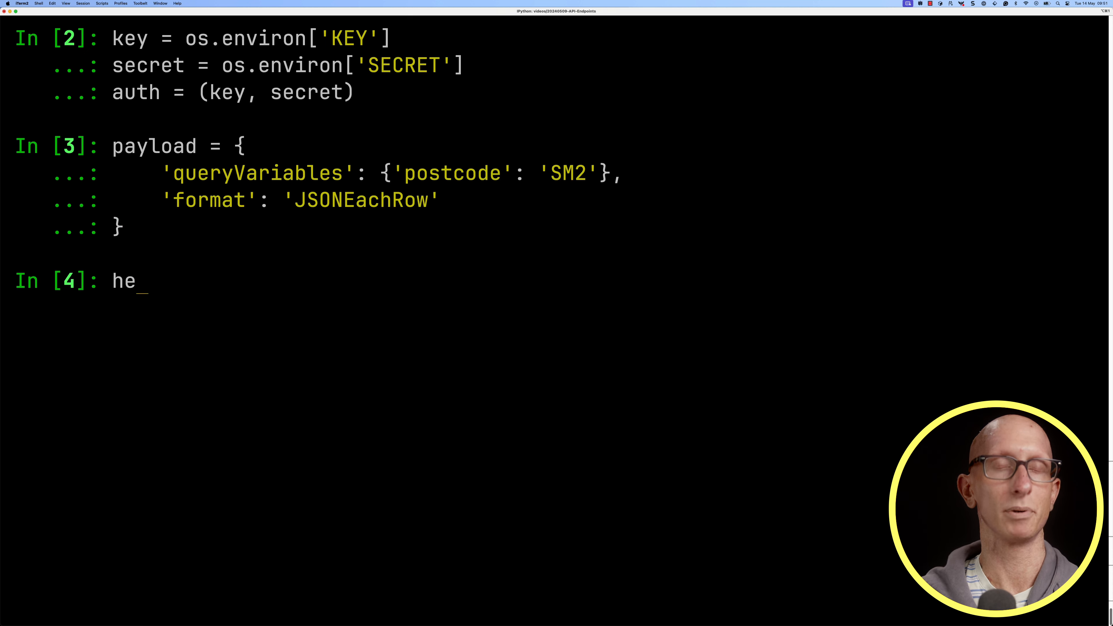
{"action": "key", "text": "Return"}
{"action": "type", "text": "'Content-Type': 'application/json'"}
{"action": "key", "text": "Return"}
{"action": "type", "text": "}"}
{"action": "key", "text": "Return"}
{"action": "type", "text": "url = 'https:"}
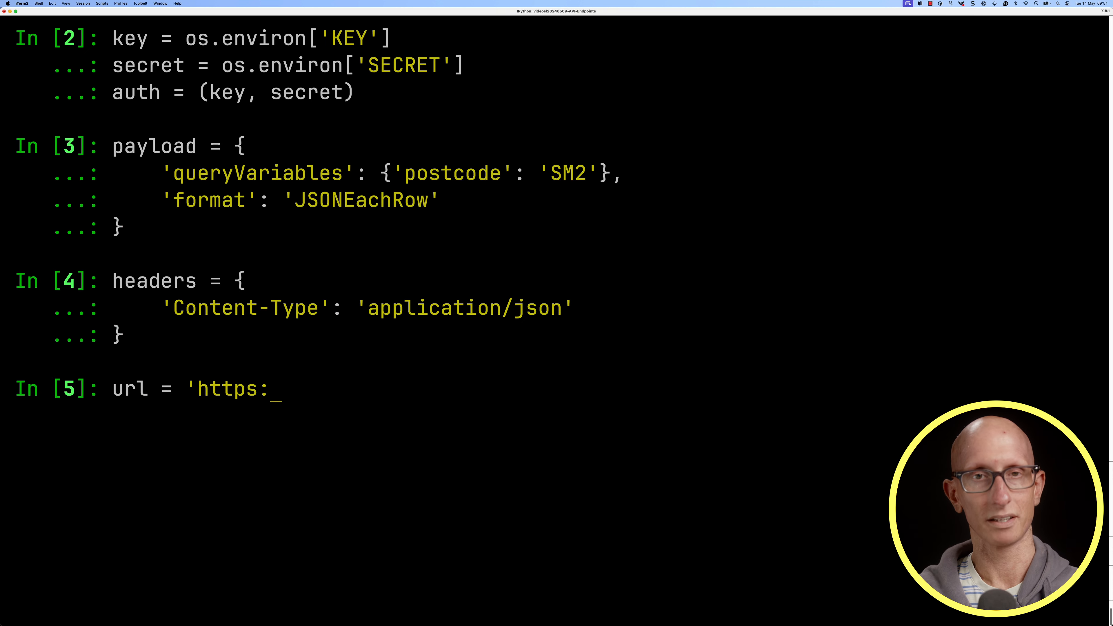
{"action": "type", "text": "//console-api.clickhouse.cloud/.api/query-endpoints/cb0906fd-b0fa-4c7f-b08d-e66ab88d0e62/run'"}
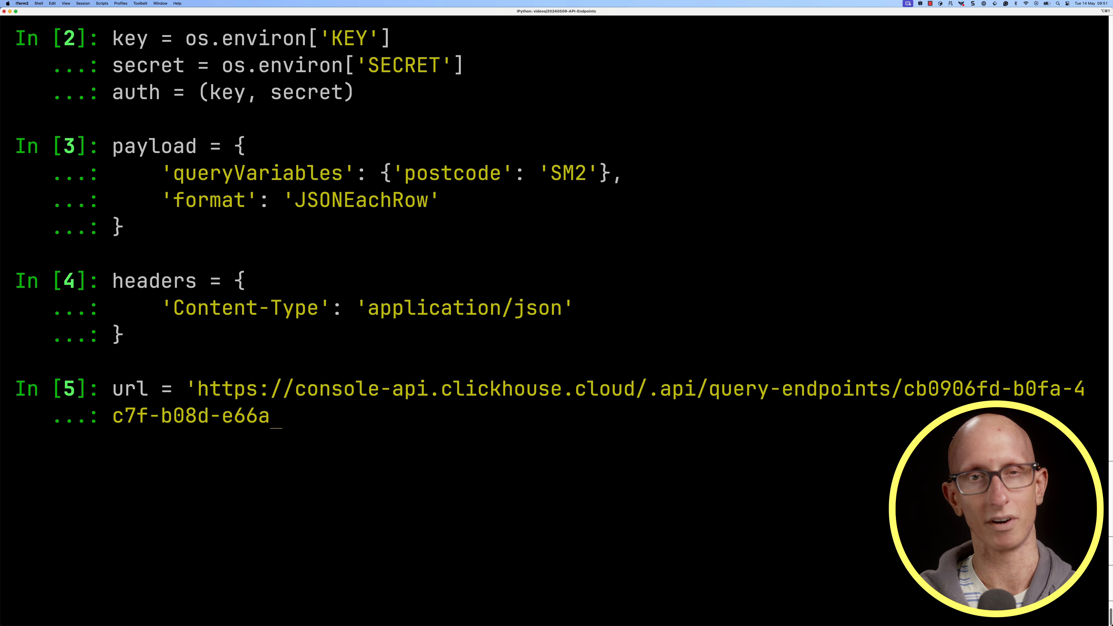
{"action": "key", "text": "Return"}
{"action": "key", "text": "ctrl+l"}
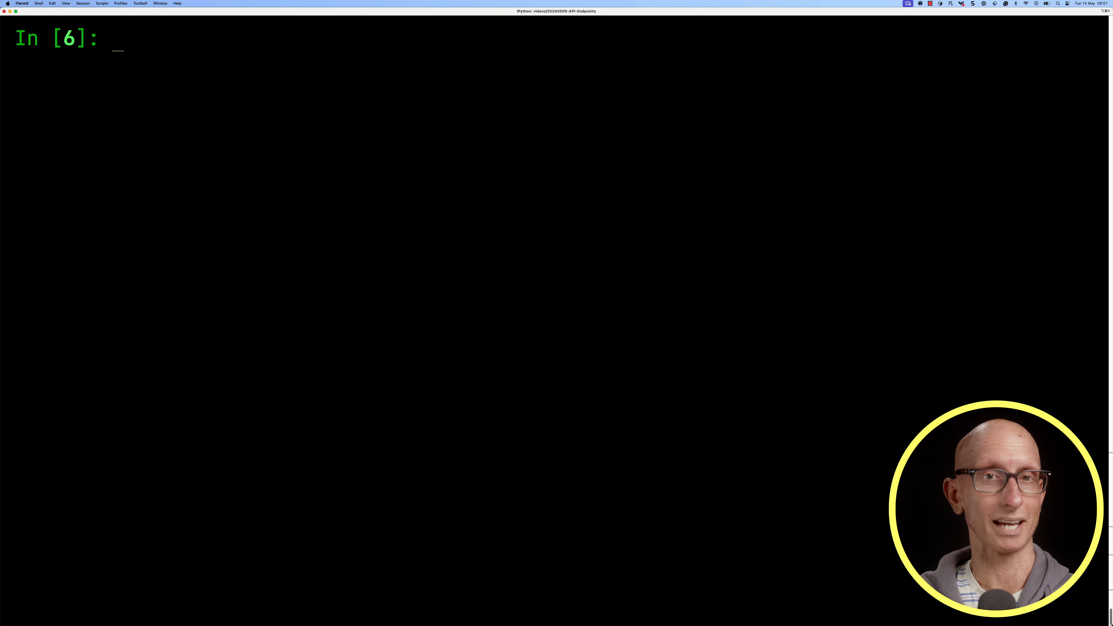
Send a POST request to url with requests, passing headers, auth and payload as JSON, and store it in response
{"action": "type", "text": "response = requests.post(url, headers=headers, auth=auth, json=payload)"}
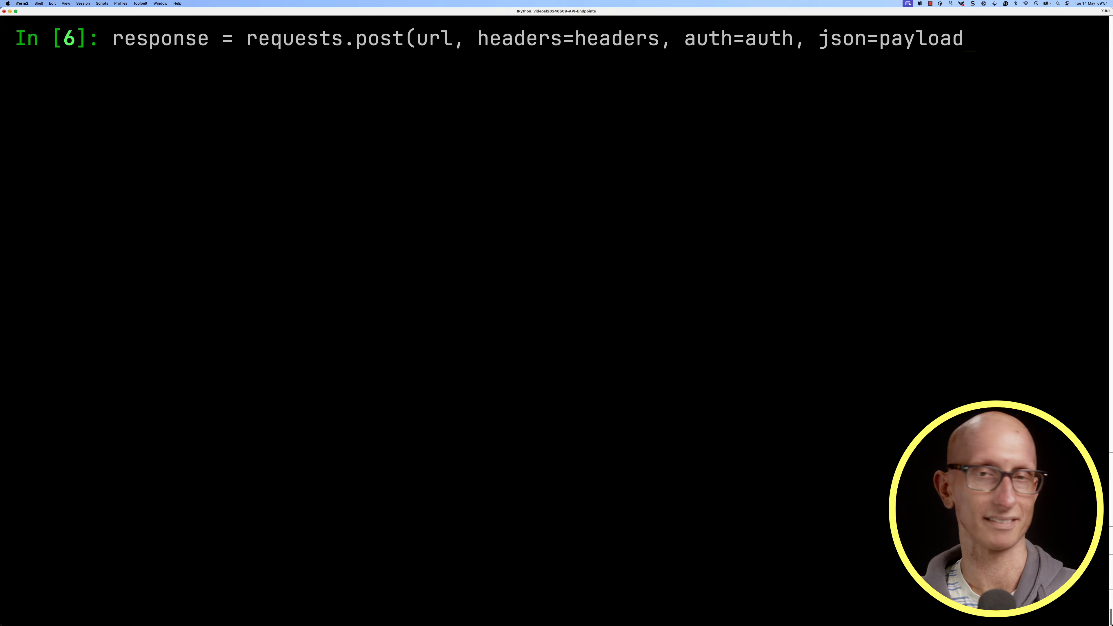
{"action": "key", "text": "Return"}
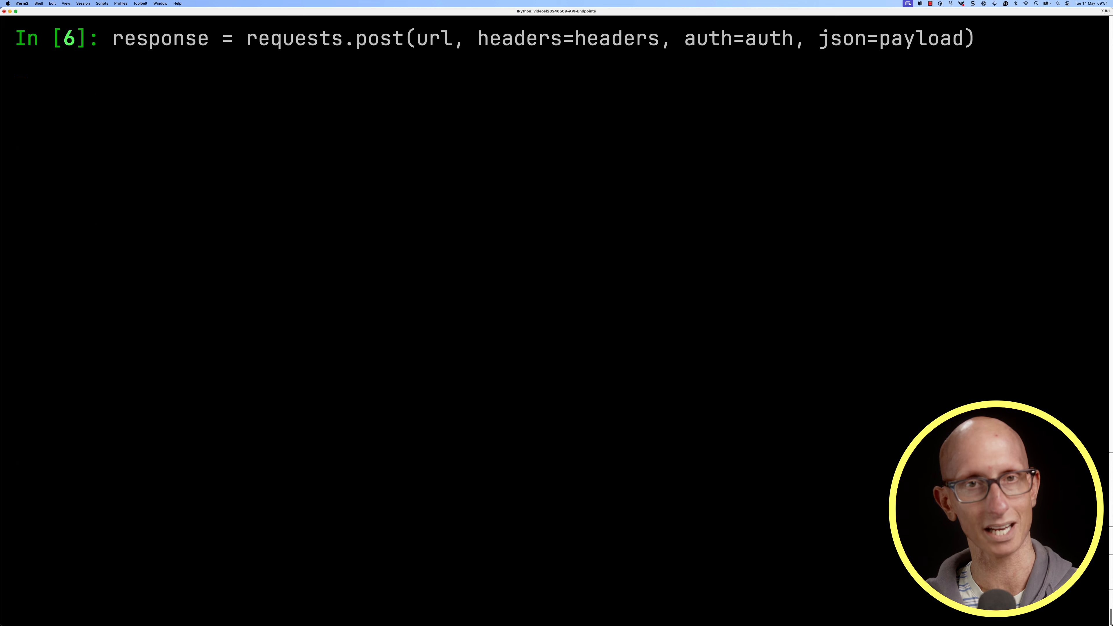
Parse the response's JSON into data and display it, clearing the screen after viewing
{"action": "type", "text": "data = response.json()"}
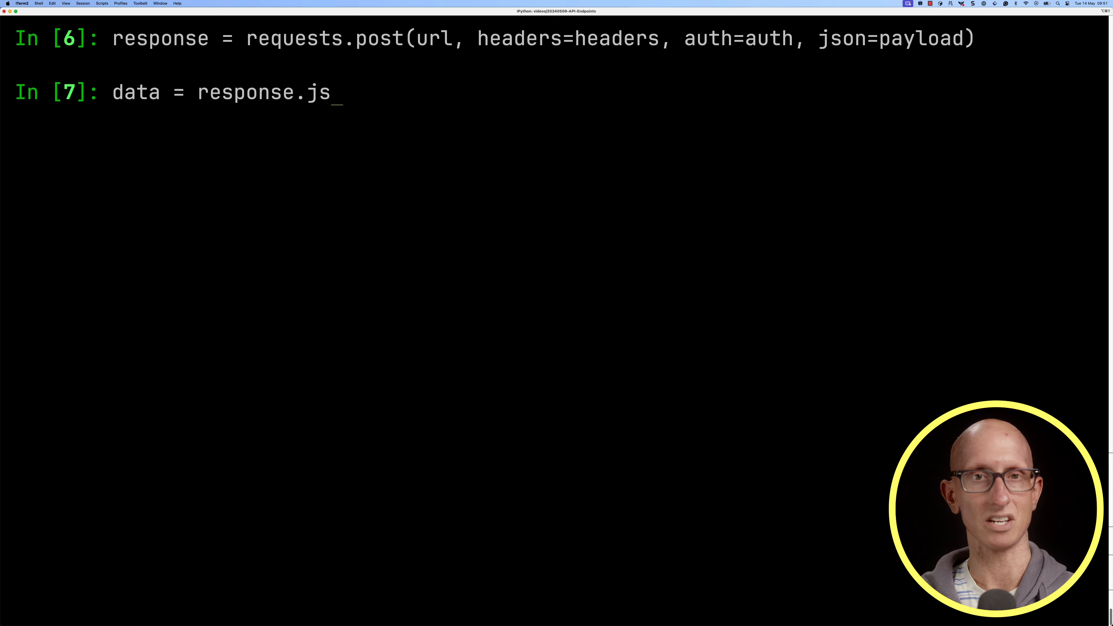
{"action": "key", "text": "Return"}
{"action": "type", "text": "data"}
{"action": "key", "text": "Return"}
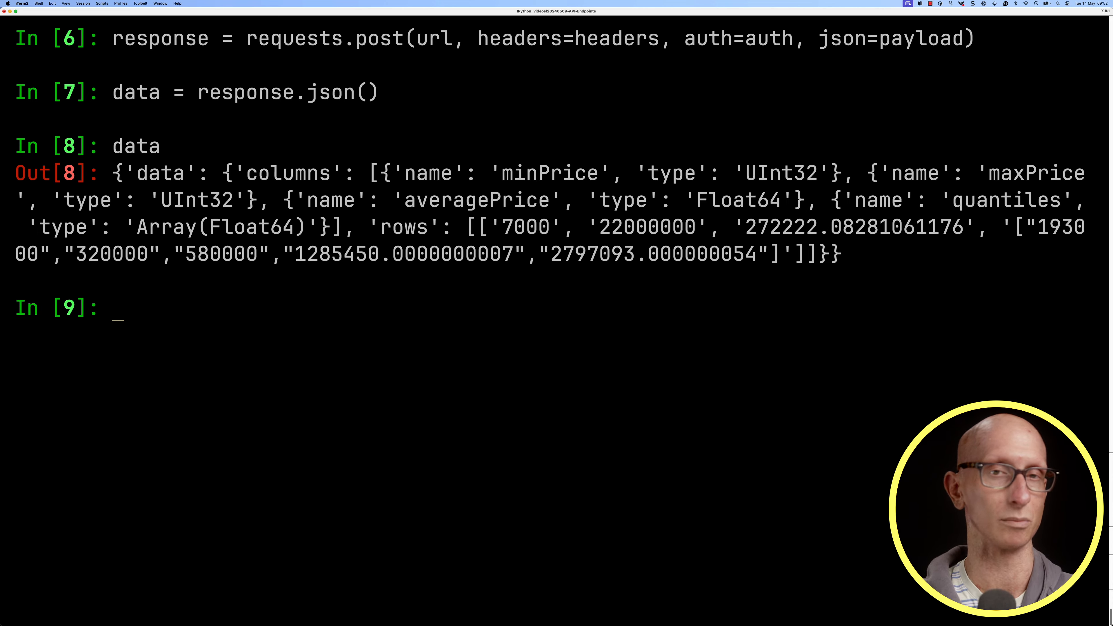
{"action": "key", "text": "ctrl+l"}
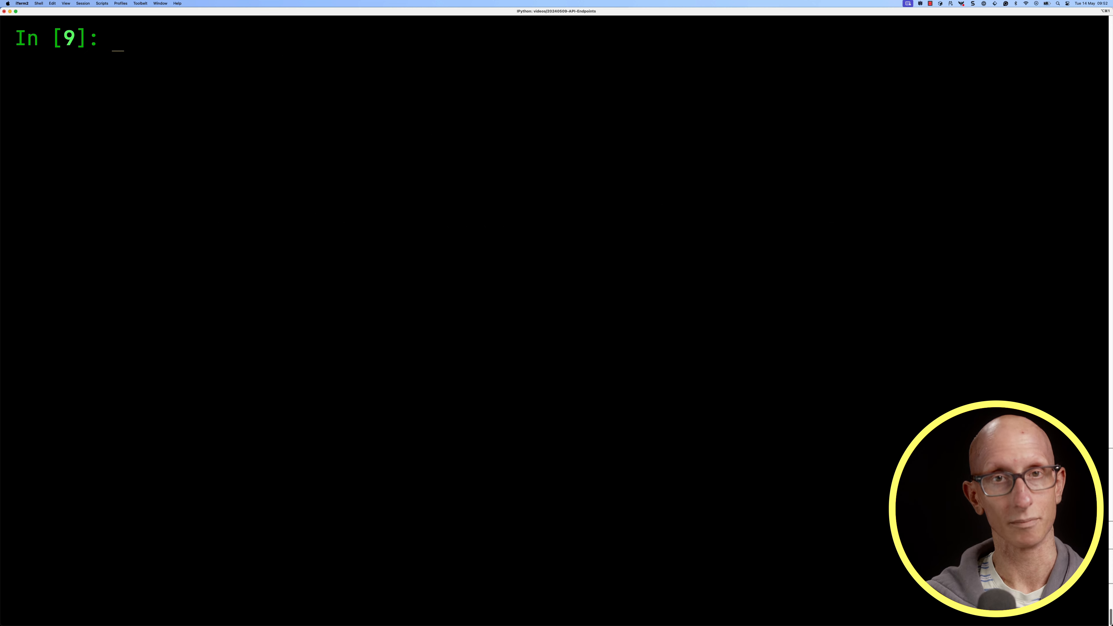
Collect column_names from the name fields in data['data']['columns'] and build DataFrame df from data['data']['rows'] with those columns
{"action": "type", "text": "column_names = [col['nam"}
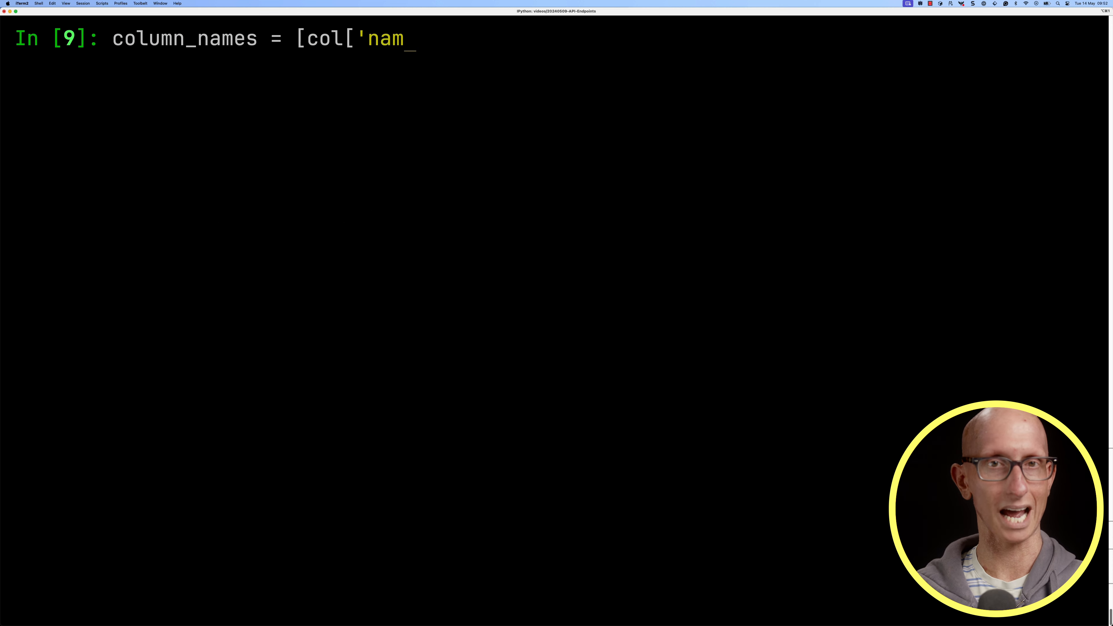
{"action": "type", "text": "e'] for col in data['data']['columns']]"}
{"action": "key", "text": "Return"}
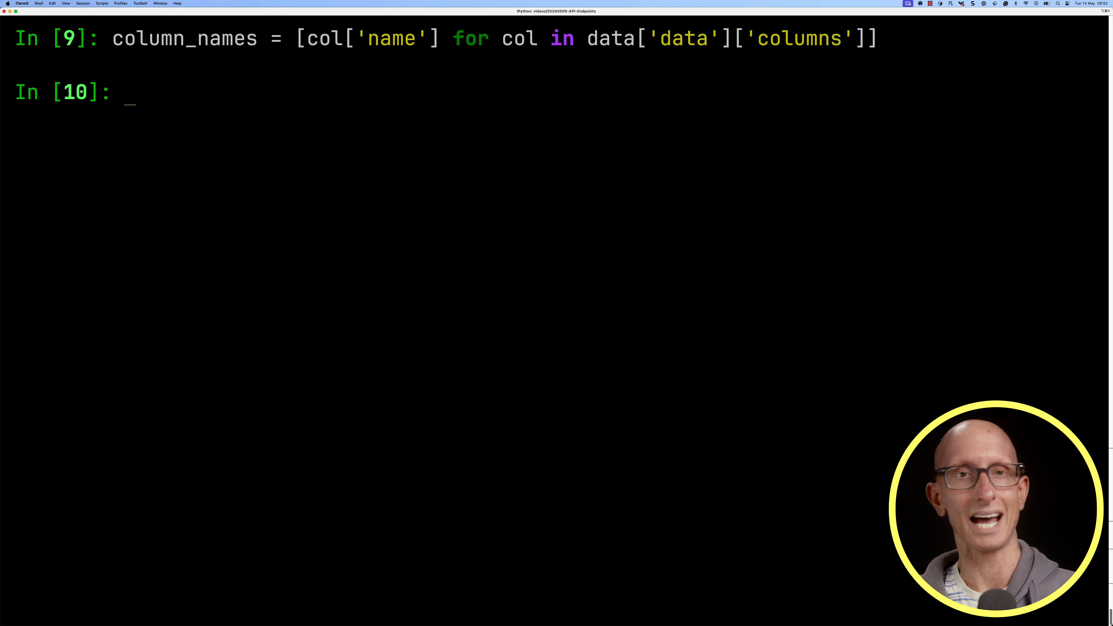
{"action": "type", "text": "df = pd.Da"}
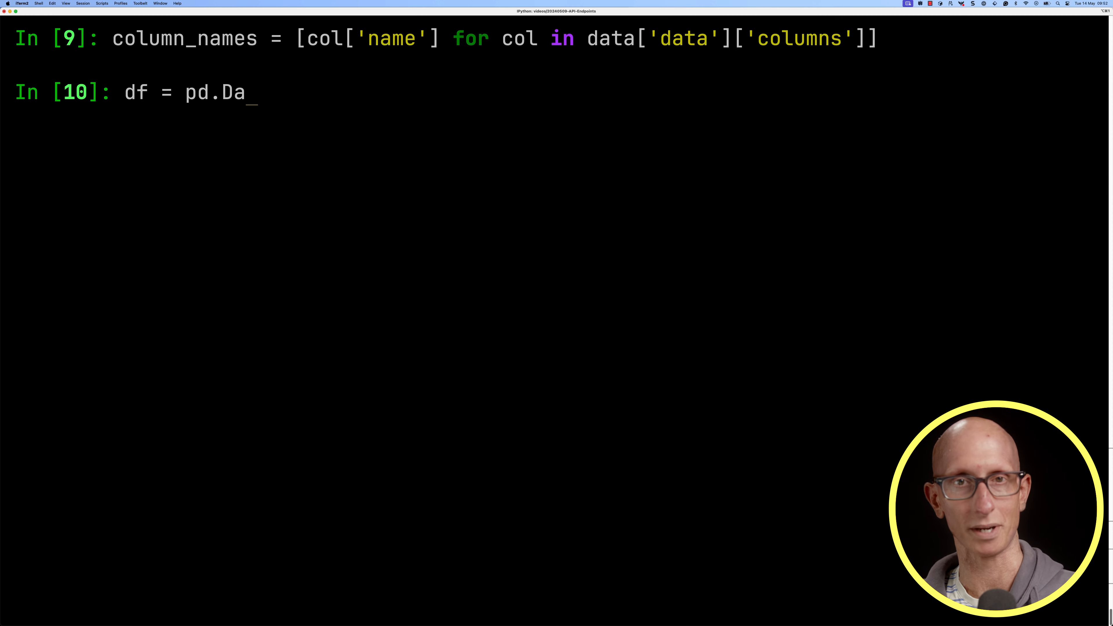
{"action": "type", "text": "taFrame(data['data']['r"}
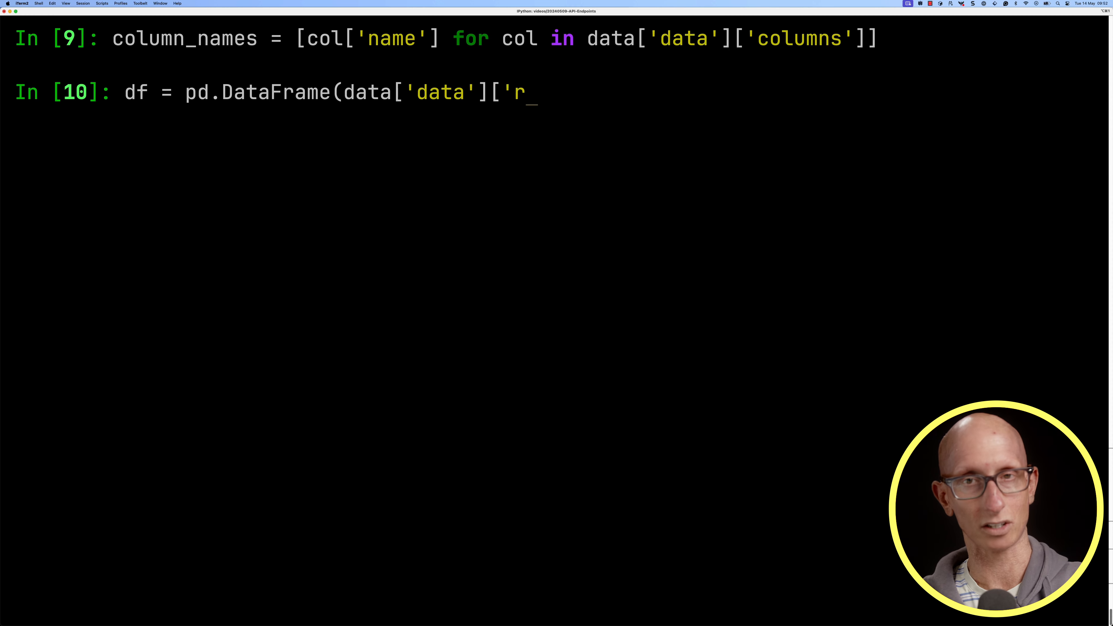
{"action": "type", "text": "ows'], columns=column_names)"}
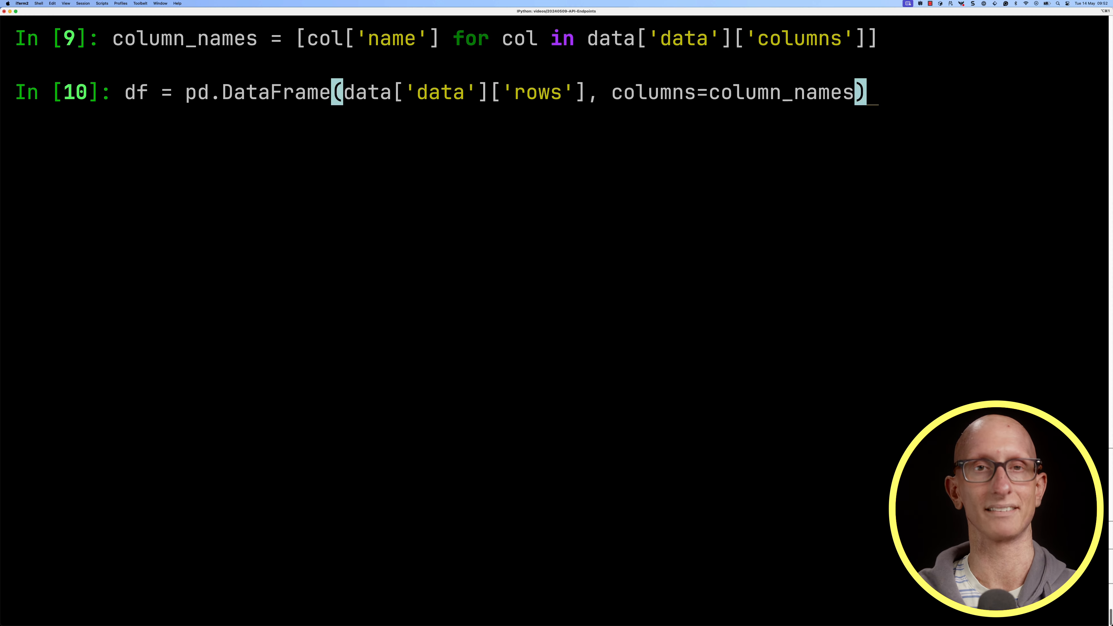
{"action": "key", "text": "Return"}
Print the transposed DataFrame df.T within a pandas option context that sets display.max_colwidth to None
{"action": "type", "text": "with pd.option_context('display.max_colwidth', None):"}
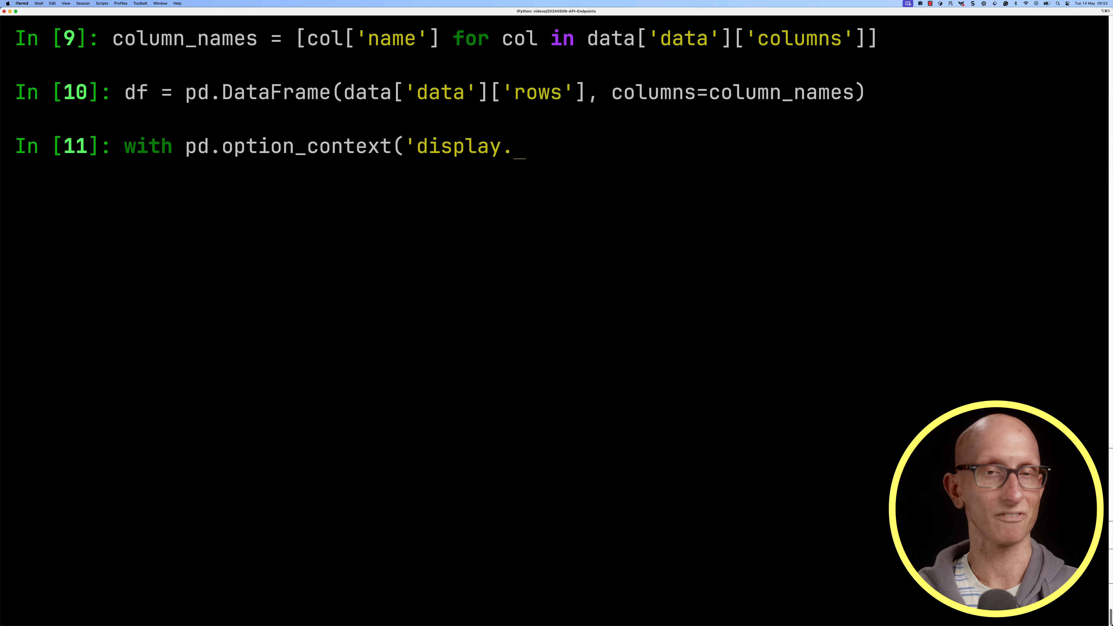
{"action": "key", "text": "Return"}
{"action": "type", "text": "print(df.T)"}
{"action": "key", "text": "Return"}
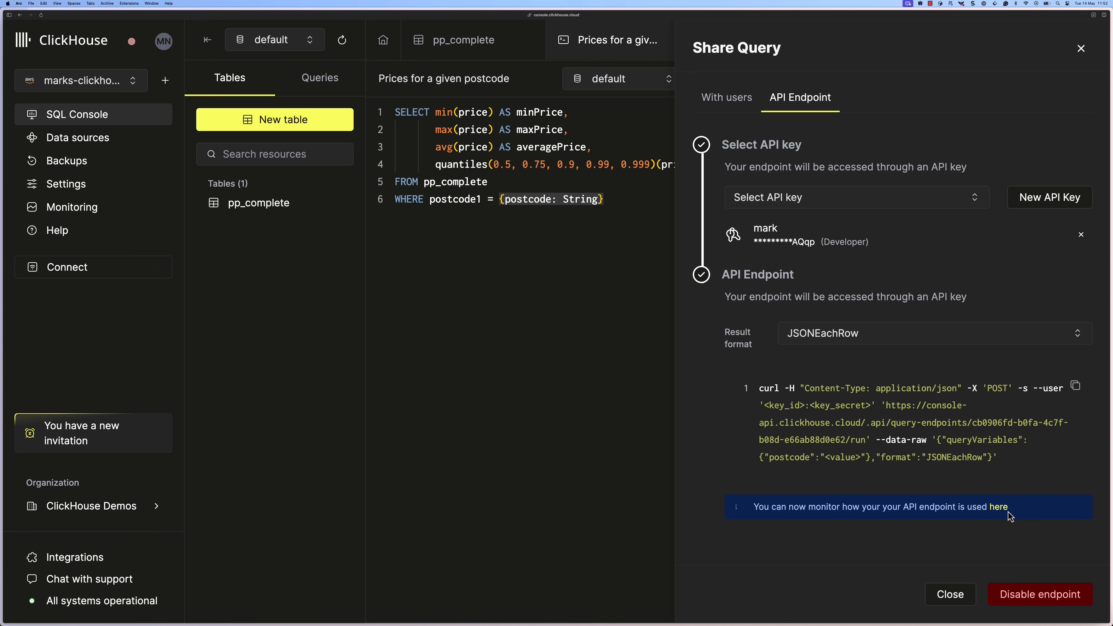
Switch to the ClickHouse Cloud console and open the API endpoint's usage monitoring from the shared query
{"action": "left_click", "coordinate": [998, 508]}
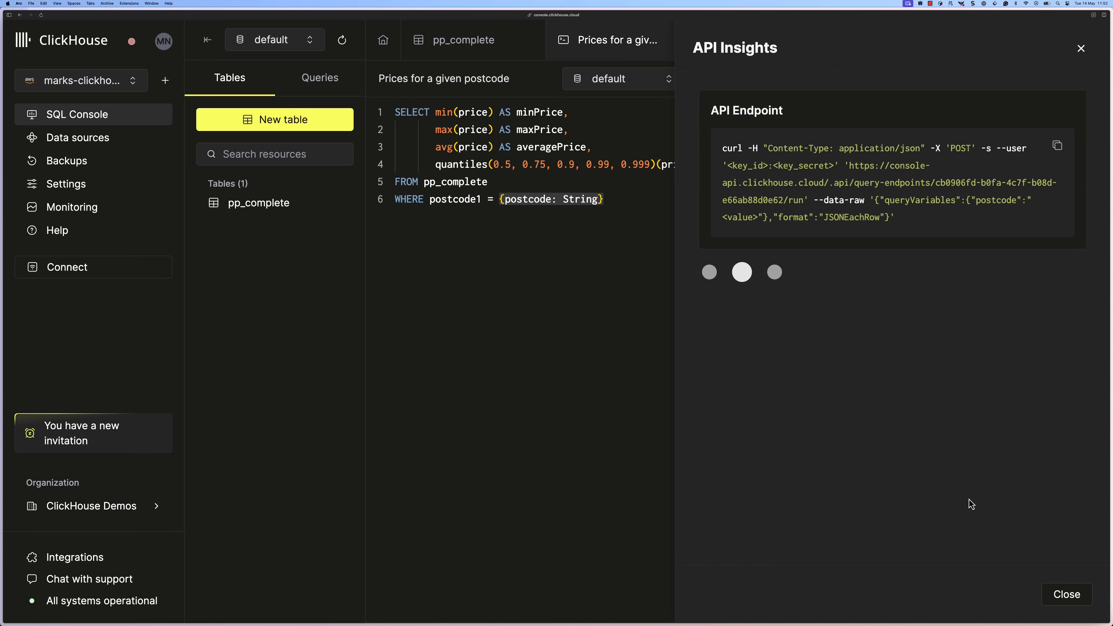